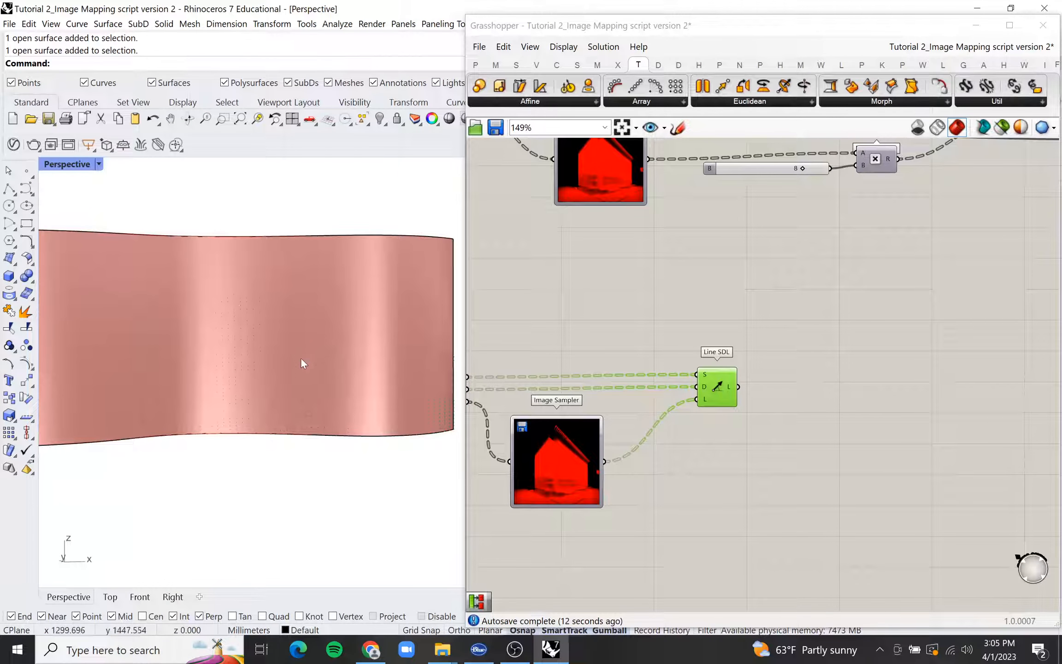
Step: Add a Multiplication component between the Image Sampler and the Line SDL component
click(110, 597)
scroll(235, 305, up, 5)
scroll(368, 318, up, 5)
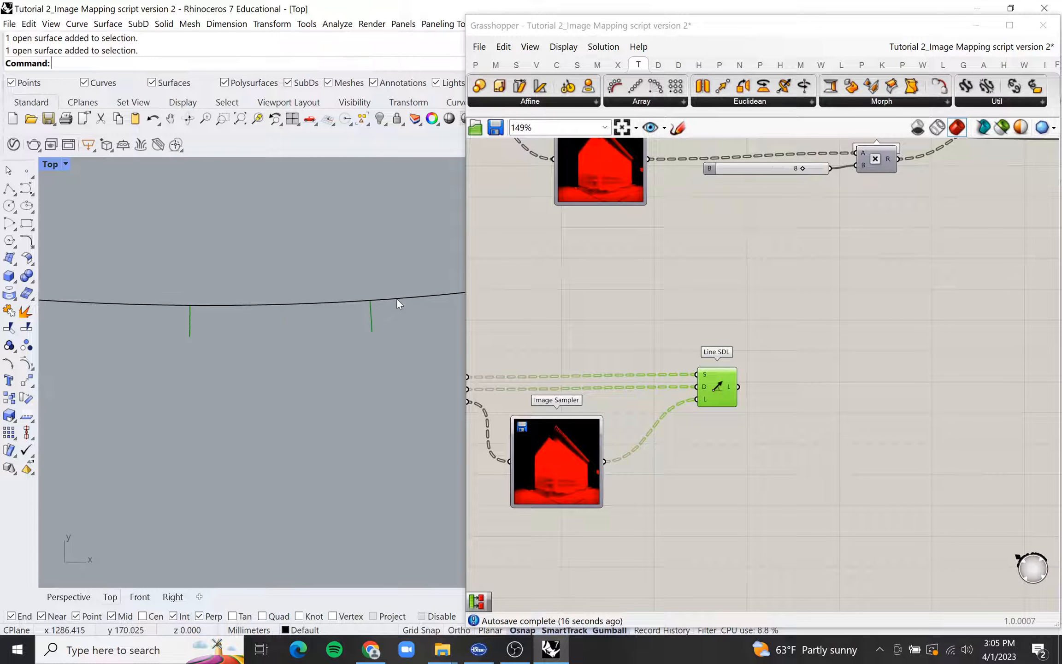
scroll(687, 440, down, 3)
drag(707, 412, 794, 417)
scroll(752, 435, up, 5)
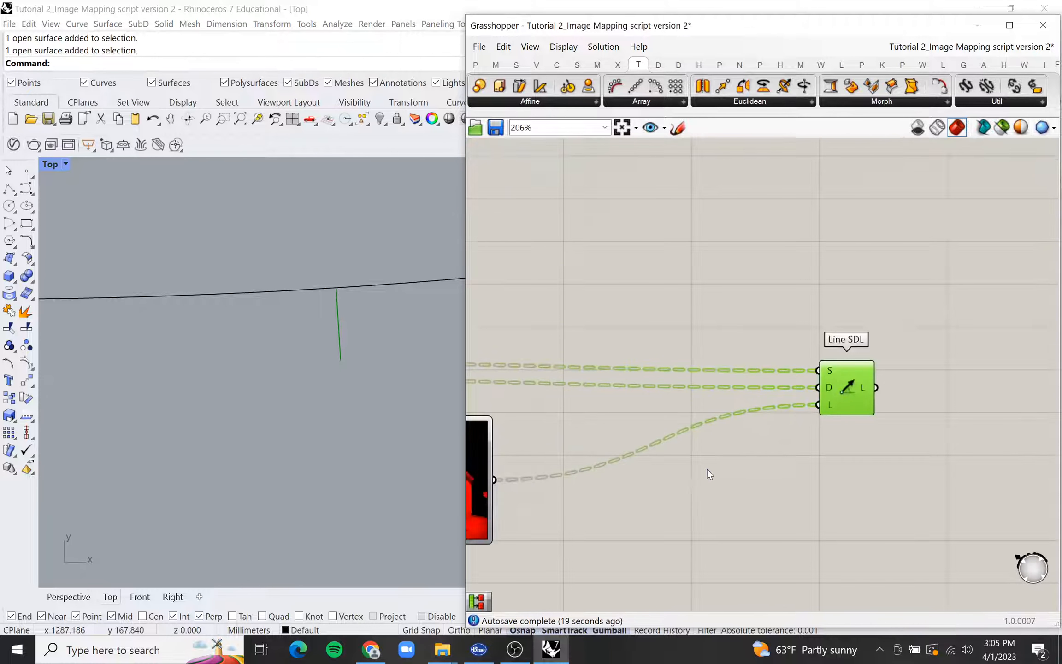
double_click(632, 510)
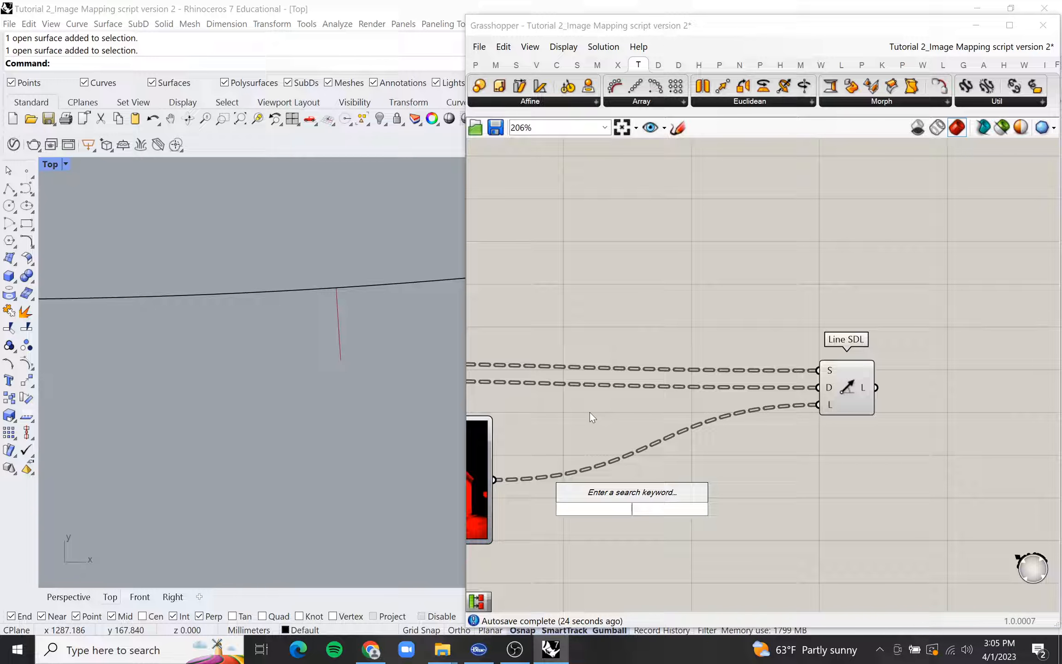
text(multipl)
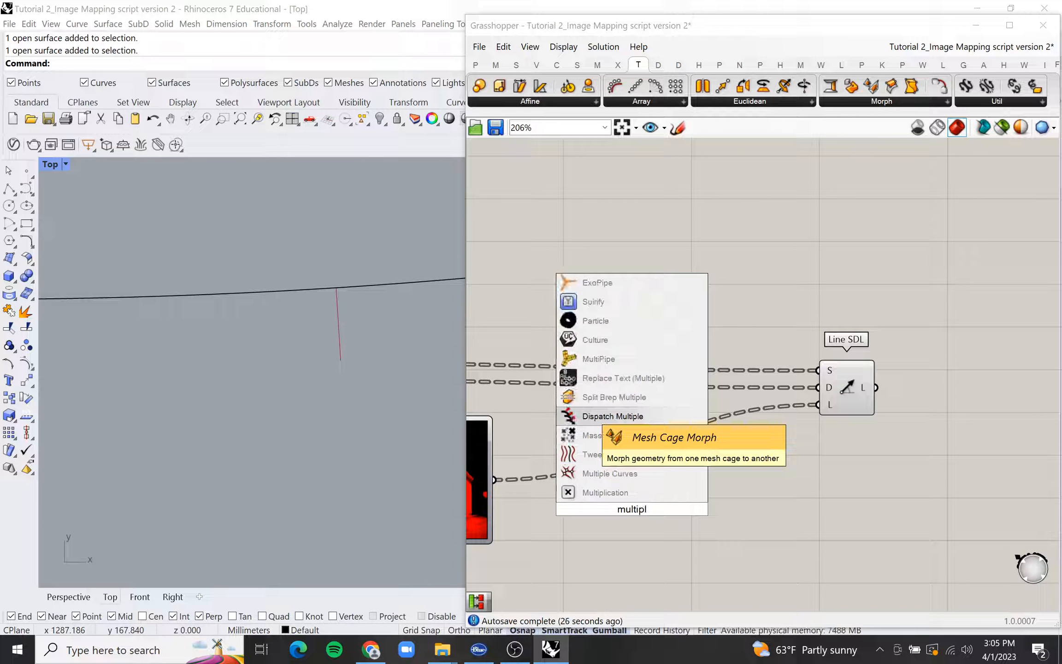
key(Down)
key(Down)
key(Down)
key(Down)
key(Return)
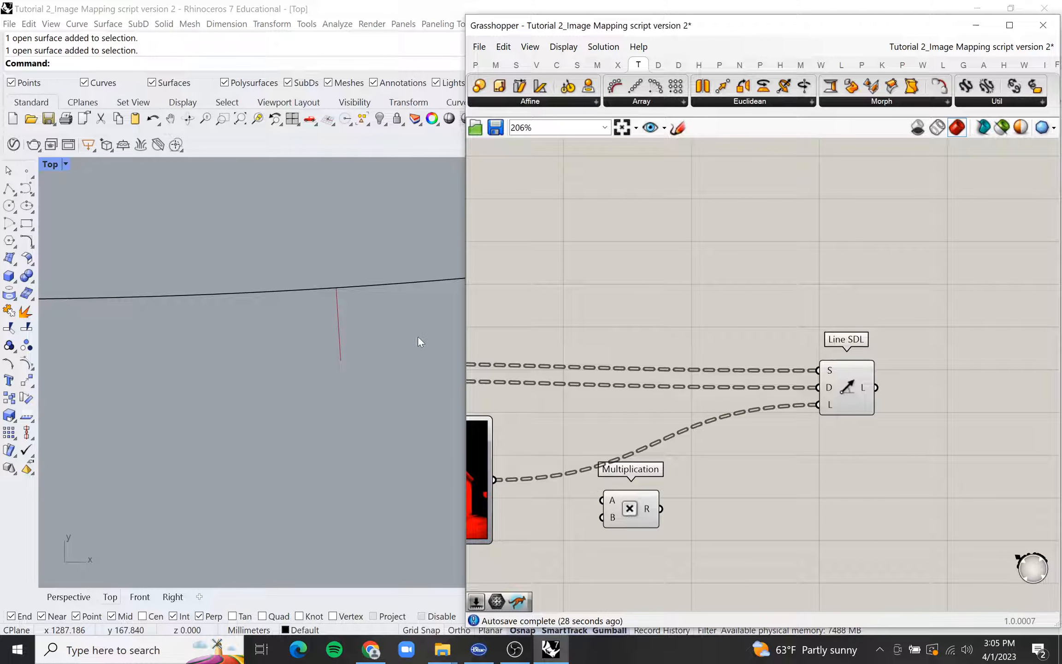
Step: Measure the length of one of the generated lines in the Top view
text(Dis)
key(Return)
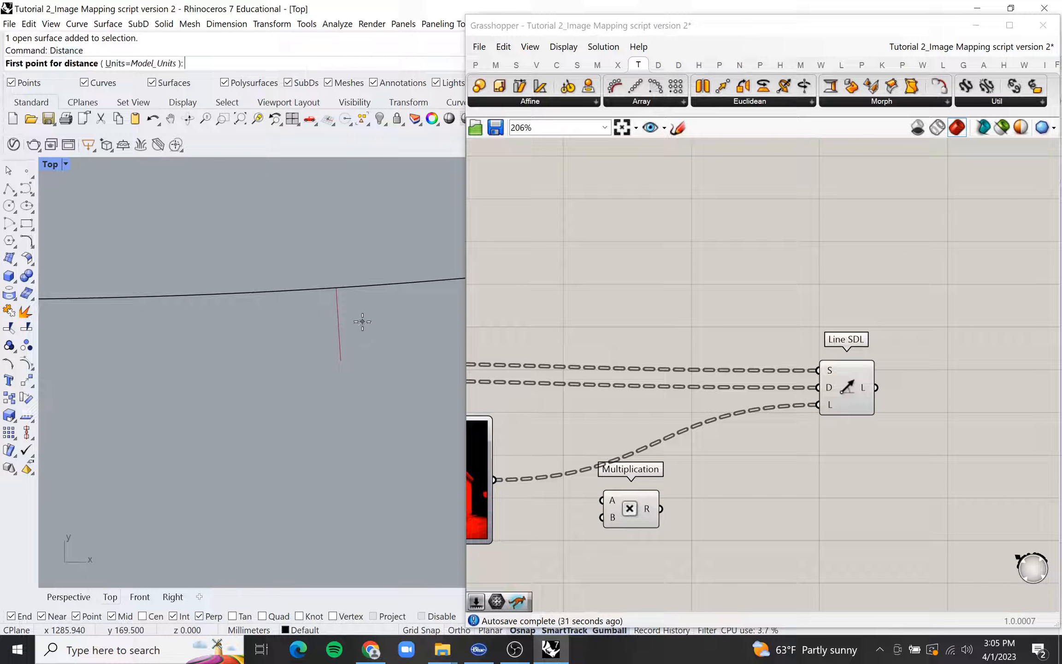
click(336, 288)
click(342, 360)
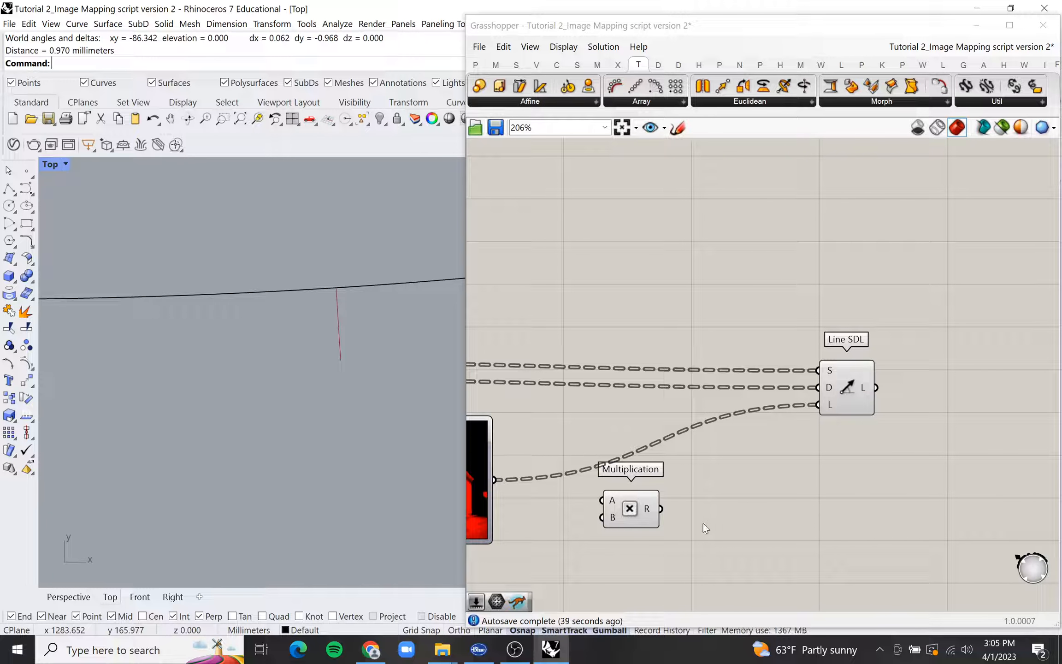
Step: Route the Image Sampler output through the Multiplication's A input and feed its result into the Line SDL's length input
drag(663, 510, 820, 405)
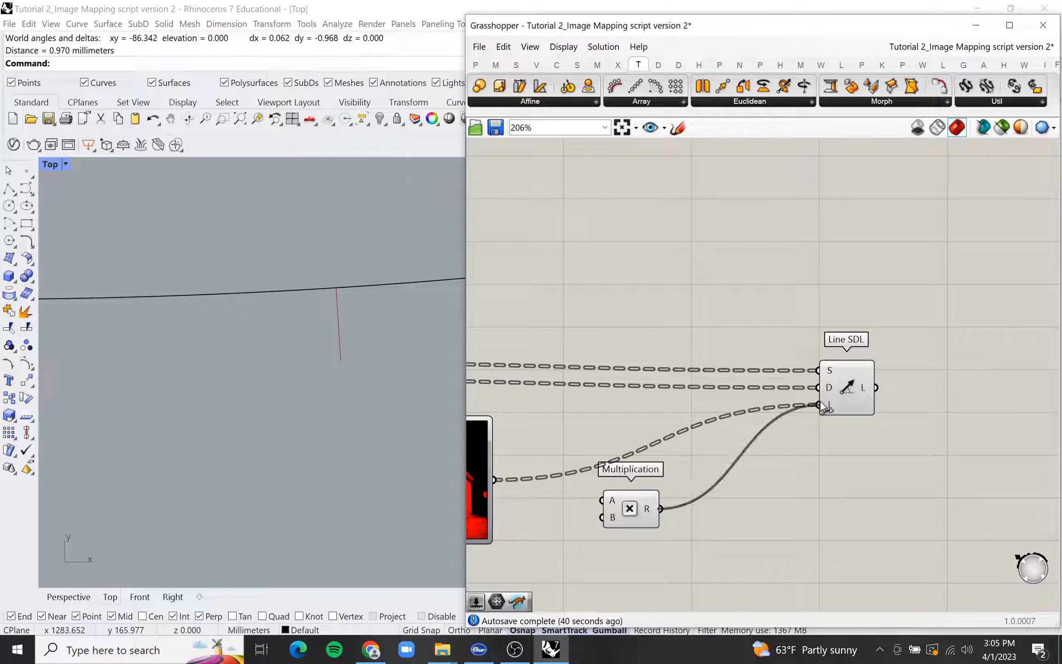
drag(611, 510, 654, 484)
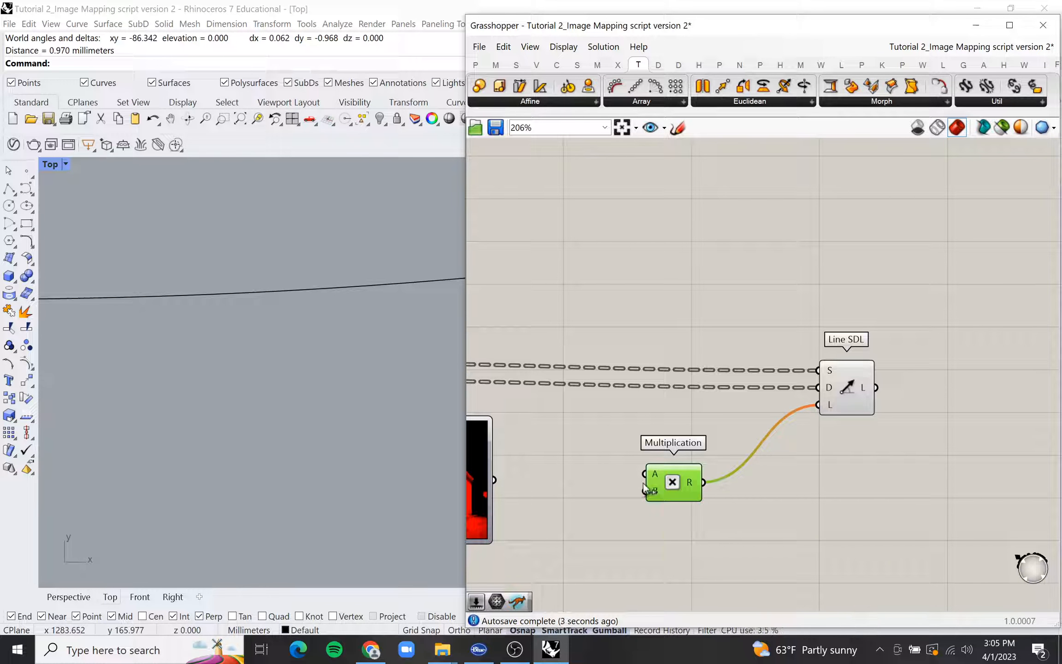
drag(494, 479, 645, 475)
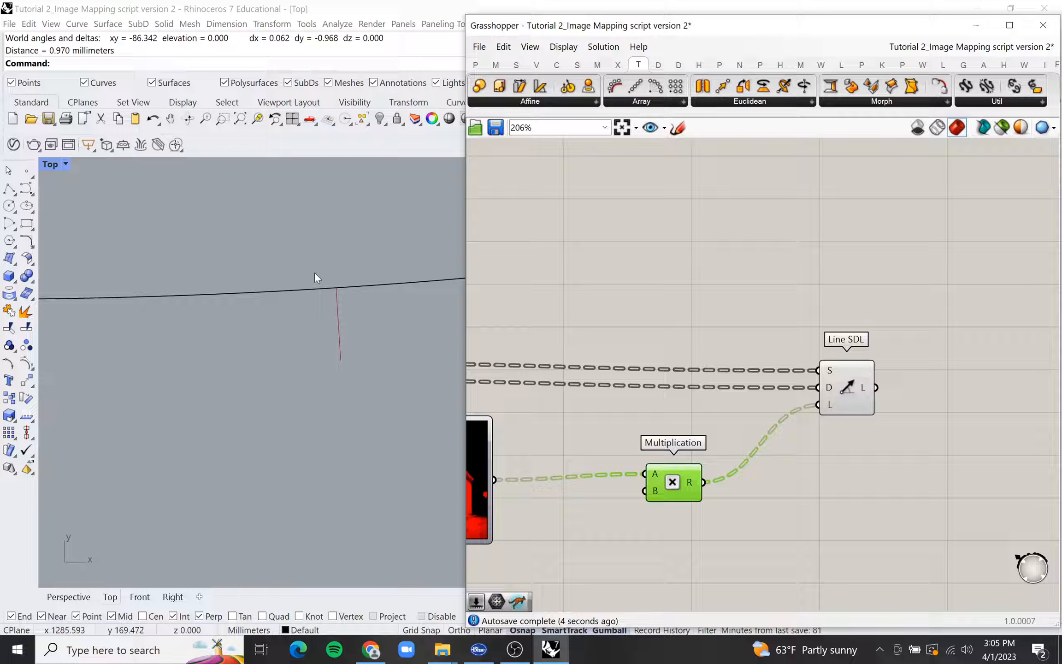
Step: Add a number slider with a value of 2 and connect it to the Multiplication's B input
double_click(568, 507)
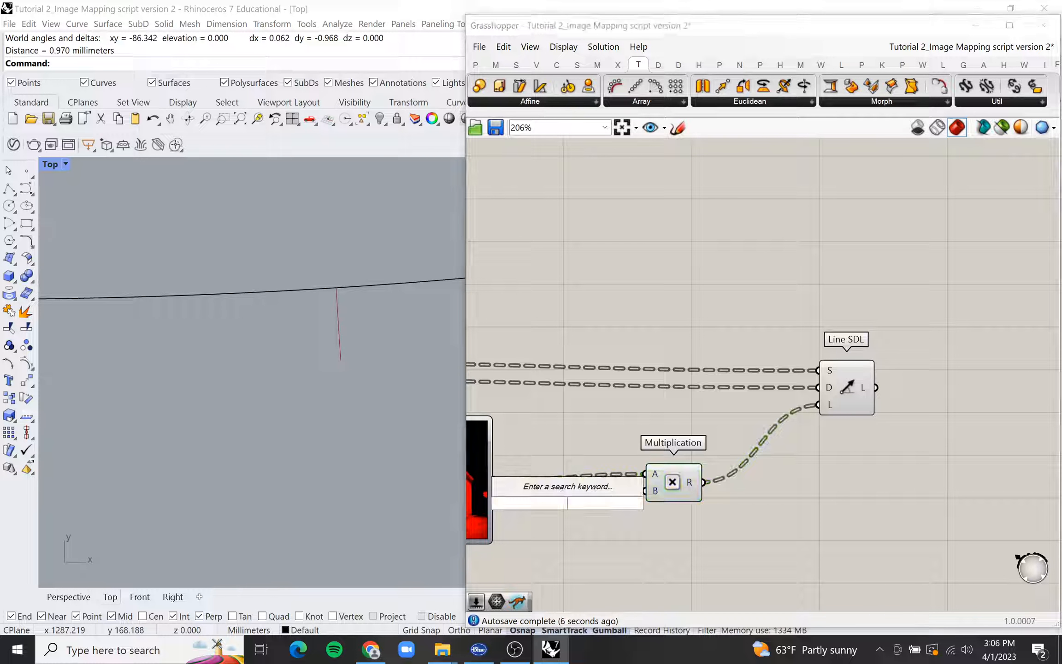
text(2)
key(Return)
drag(512, 503, 513, 530)
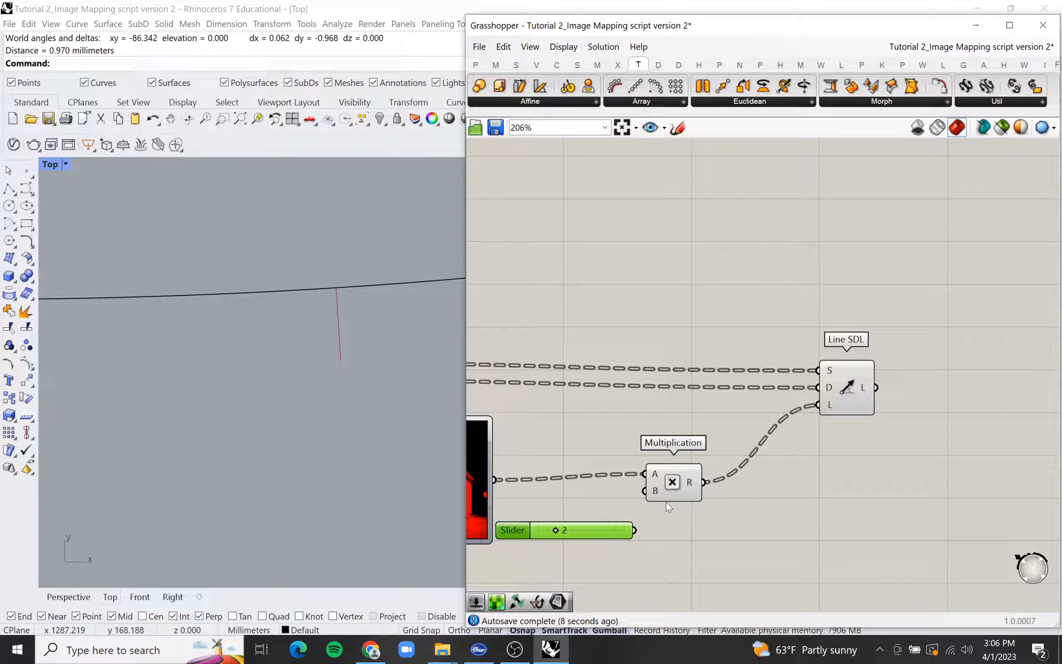
drag(682, 494, 736, 484)
mouse_move(634, 530)
mouse_down()
mouse_move(701, 501)
mouse_move(699, 479)
mouse_move(632, 508)
mouse_up()
click(673, 544)
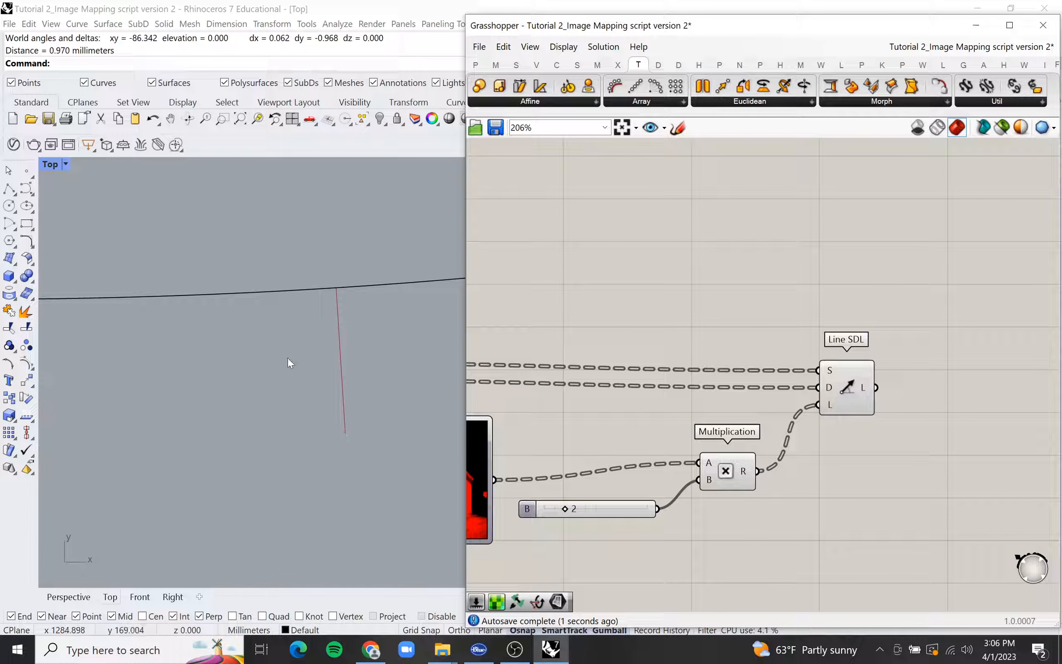
Step: Measure the length of the same generated line again
click(326, 346)
key(Return)
click(340, 288)
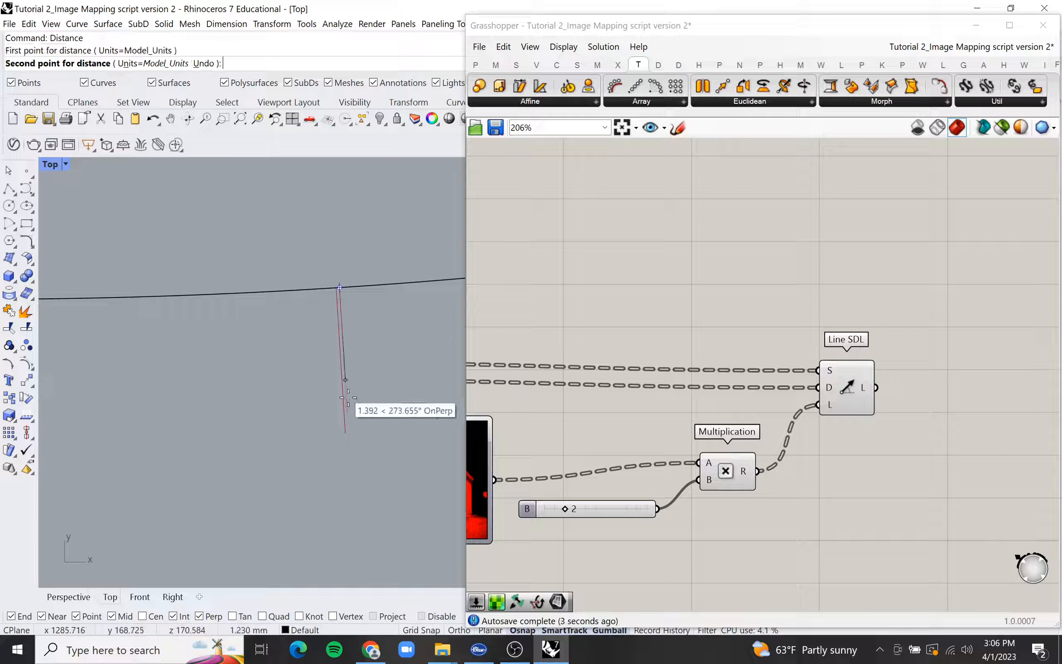
click(349, 434)
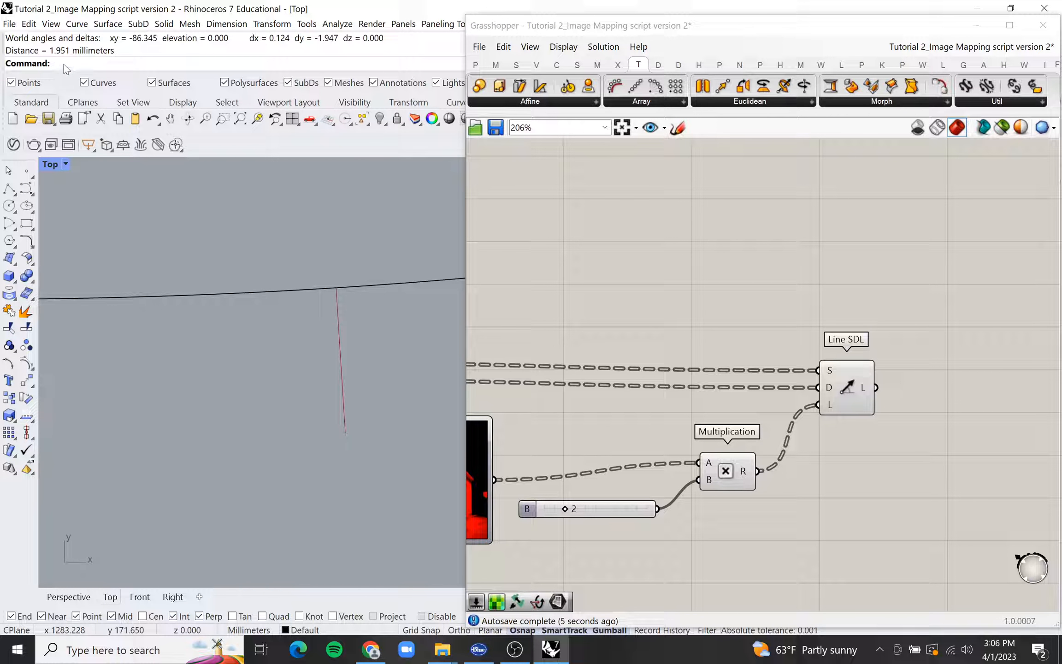
Step: Set the multiplication factor to 5 and view the lengthened lines in the Perspective view
scroll(576, 415, down, 3)
drag(698, 482, 619, 429)
scroll(577, 429, up, 4)
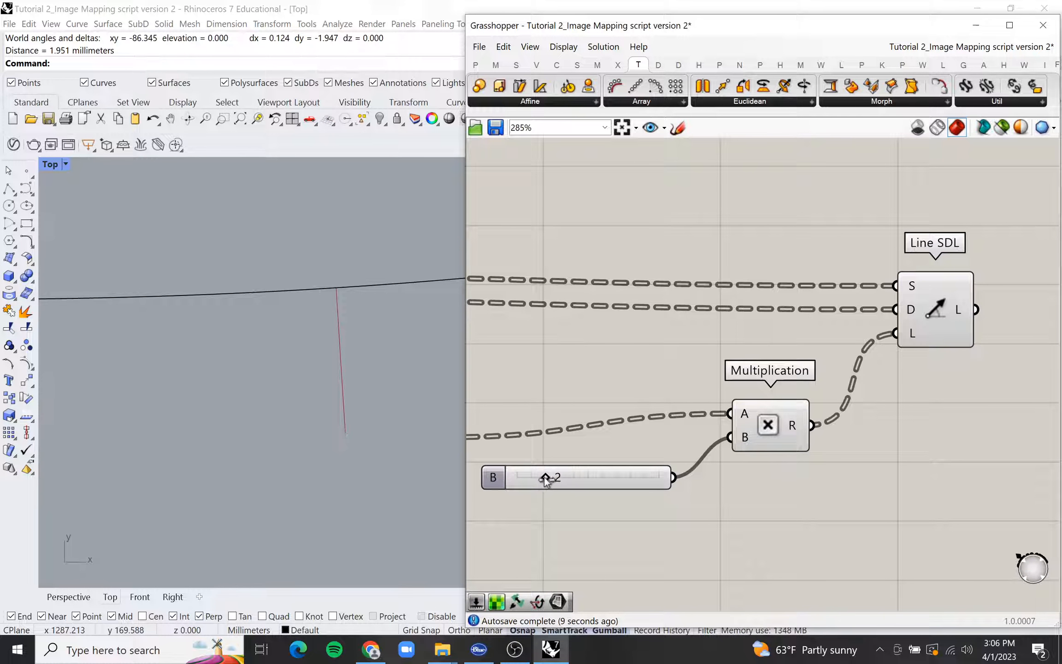
drag(560, 480, 588, 480)
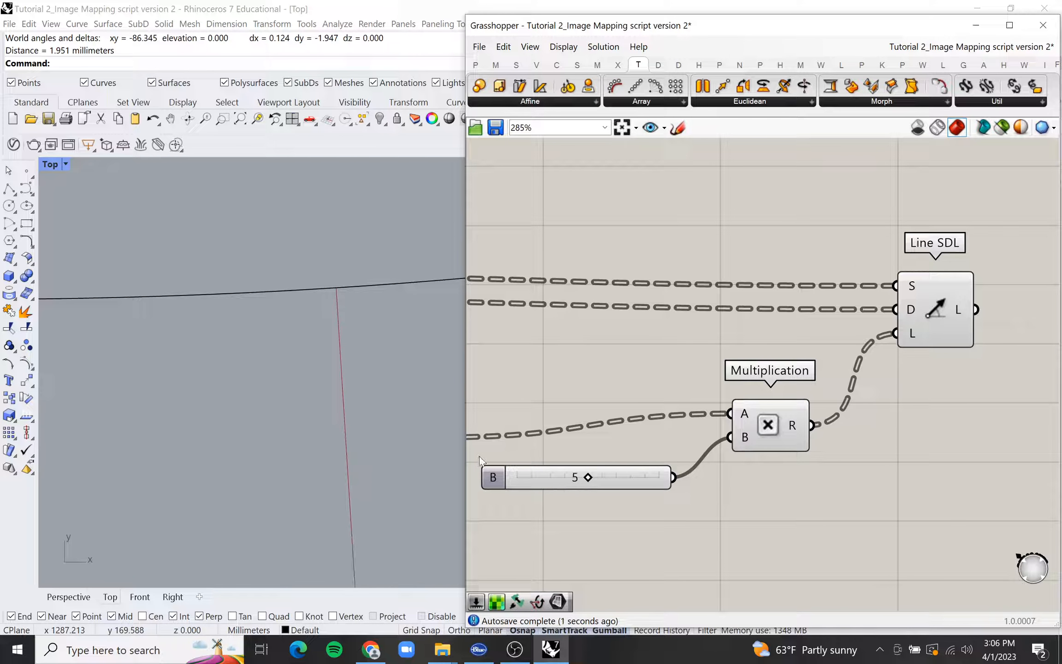
scroll(280, 386, down, 3)
click(59, 600)
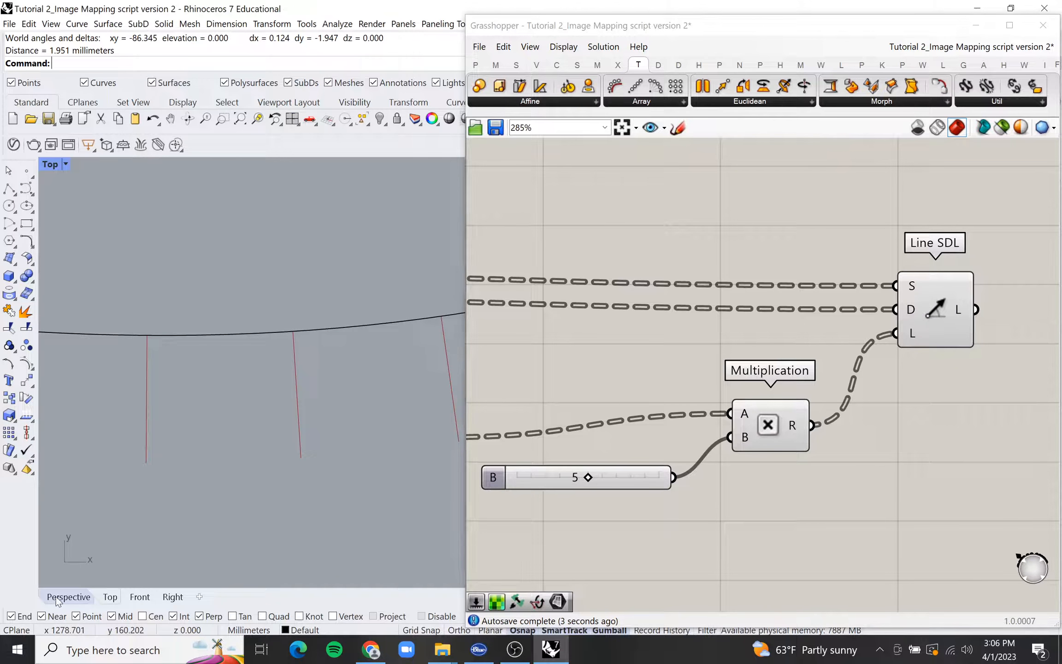
mouse_move(272, 432)
right_down()
mouse_move(274, 468)
mouse_move(301, 465)
mouse_move(244, 464)
mouse_move(277, 470)
mouse_move(268, 460)
right_up()
scroll(266, 455, down, 2)
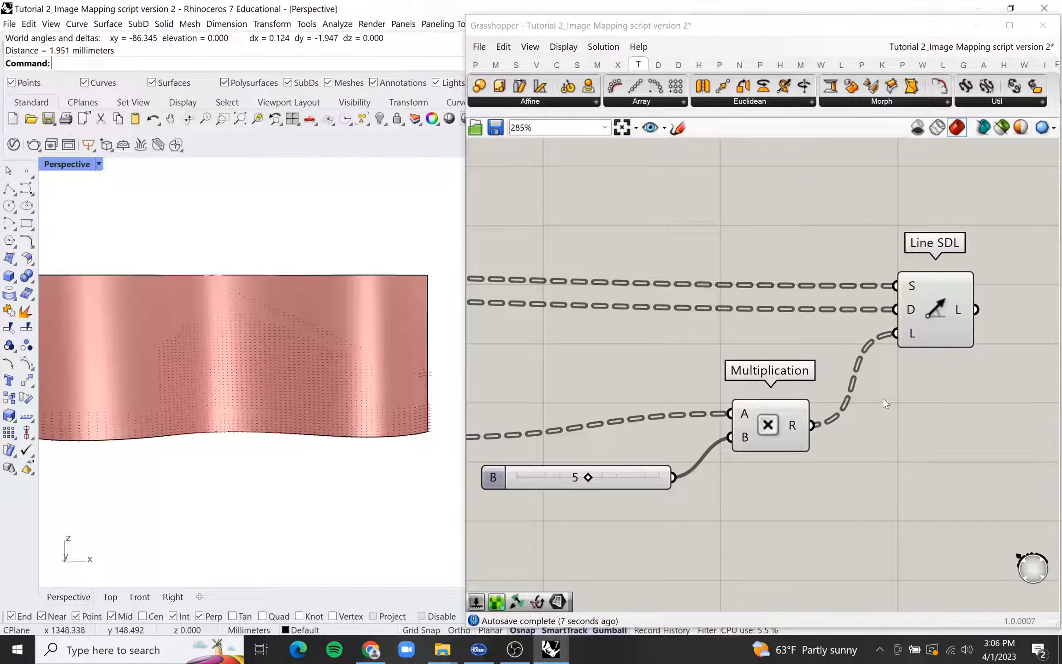
Step: Turn off the preview of the base surface that feeds the lower script's Divide Surface component
scroll(791, 361, down, 5)
drag(580, 272, 539, 367)
right_click(558, 289)
click(599, 311)
scroll(941, 352, up, 6)
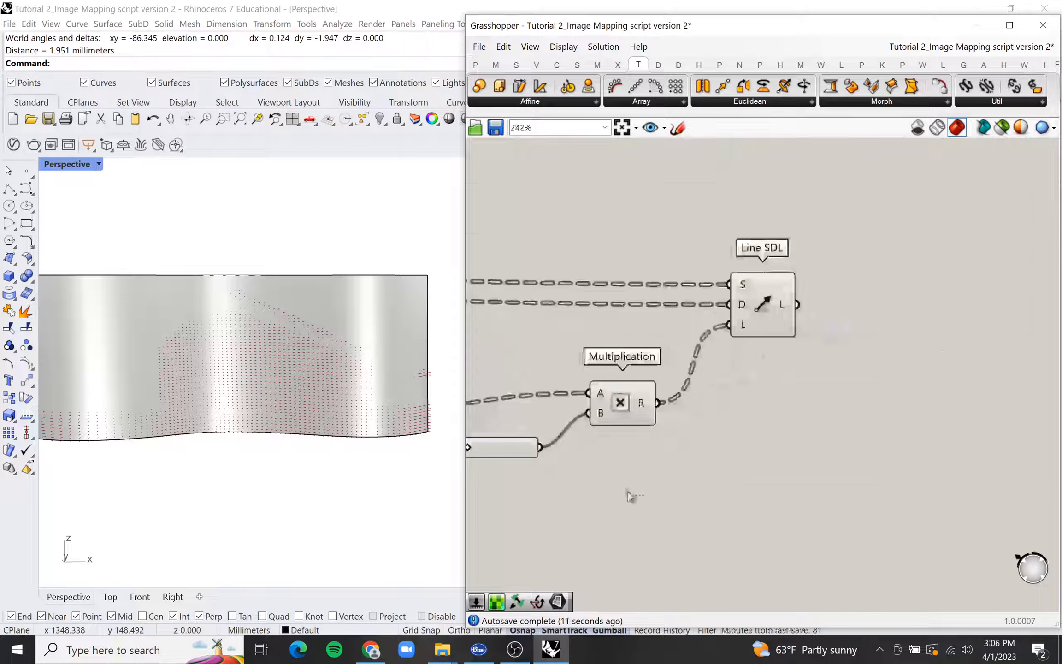
right_click(558, 363)
click(597, 384)
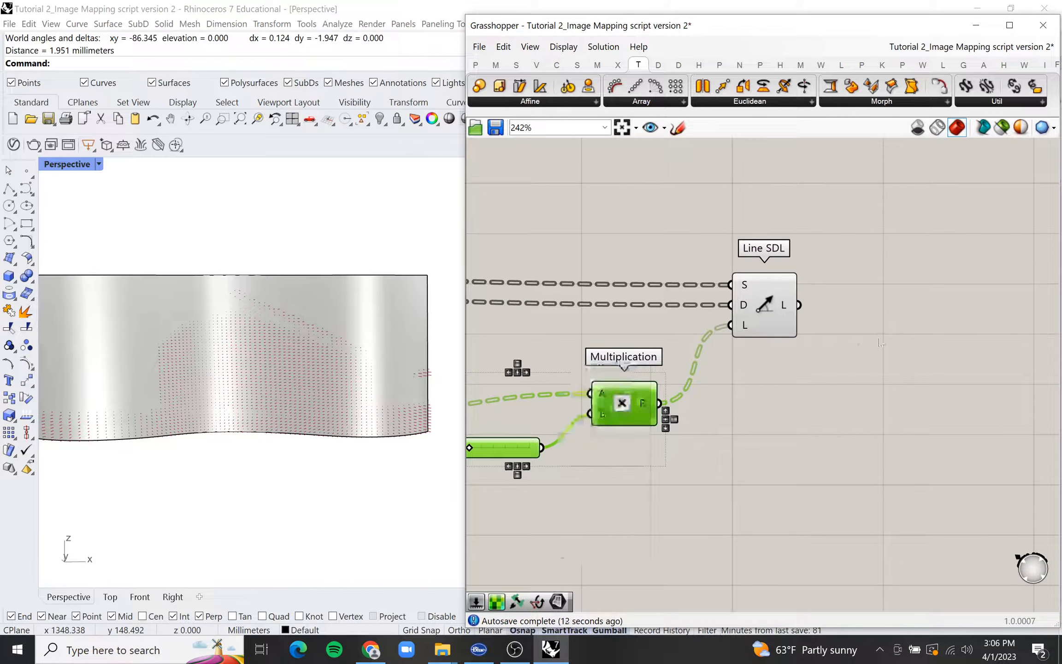
Step: Add a Partition List component after the Line SDL and connect the line output to its list input
right_drag(904, 330, 778, 364)
scroll(631, 475, down, 4)
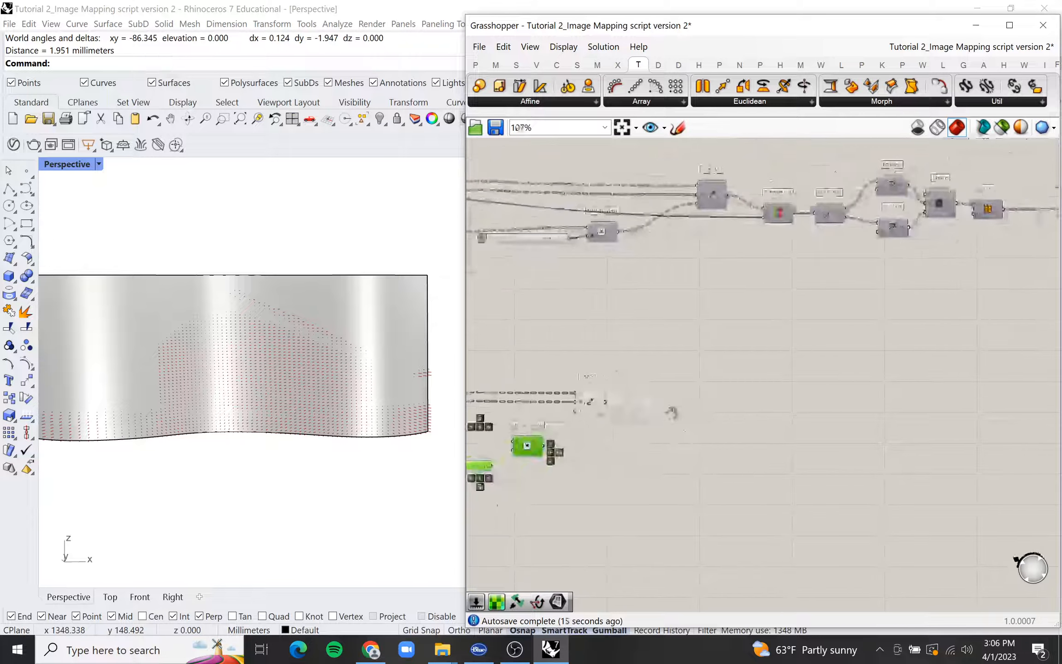
double_click(633, 394)
text(pa)
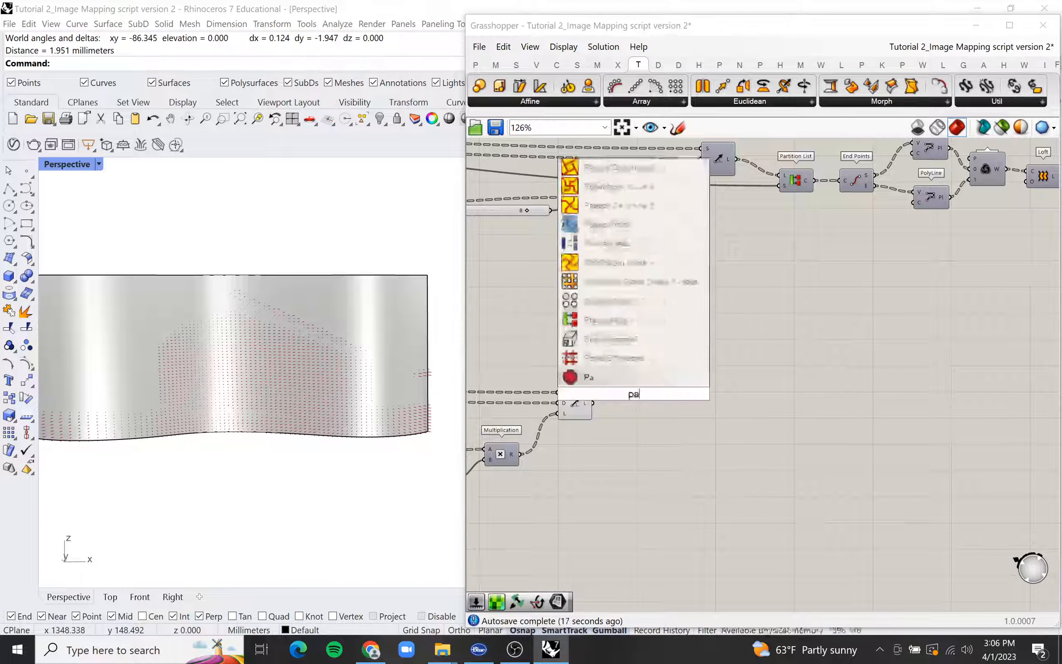
text(rti)
key(Return)
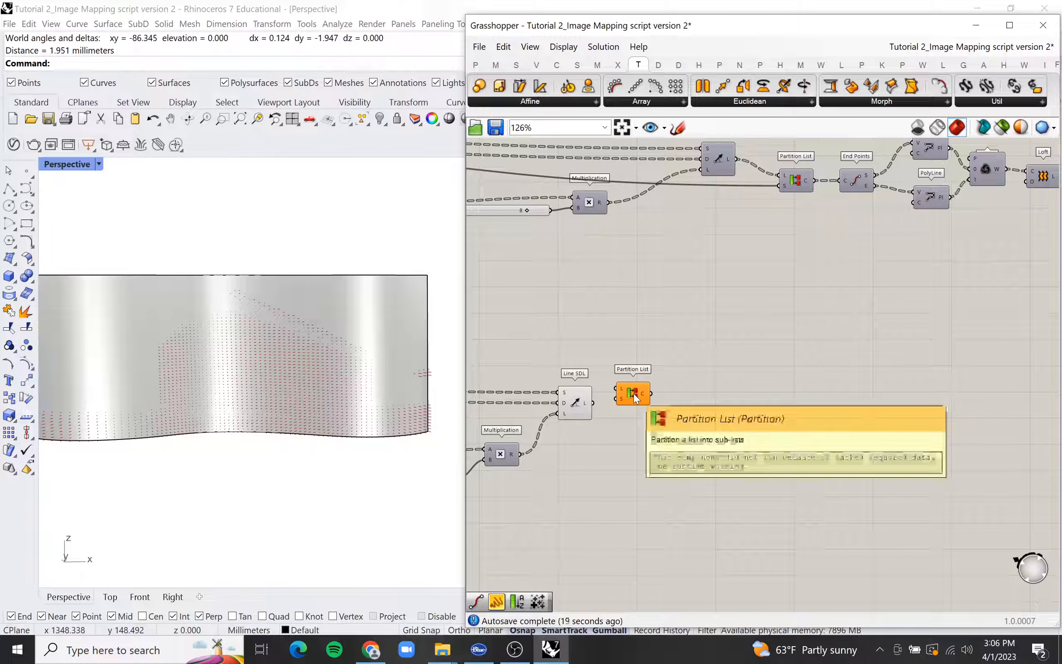
scroll(613, 405, up, 4)
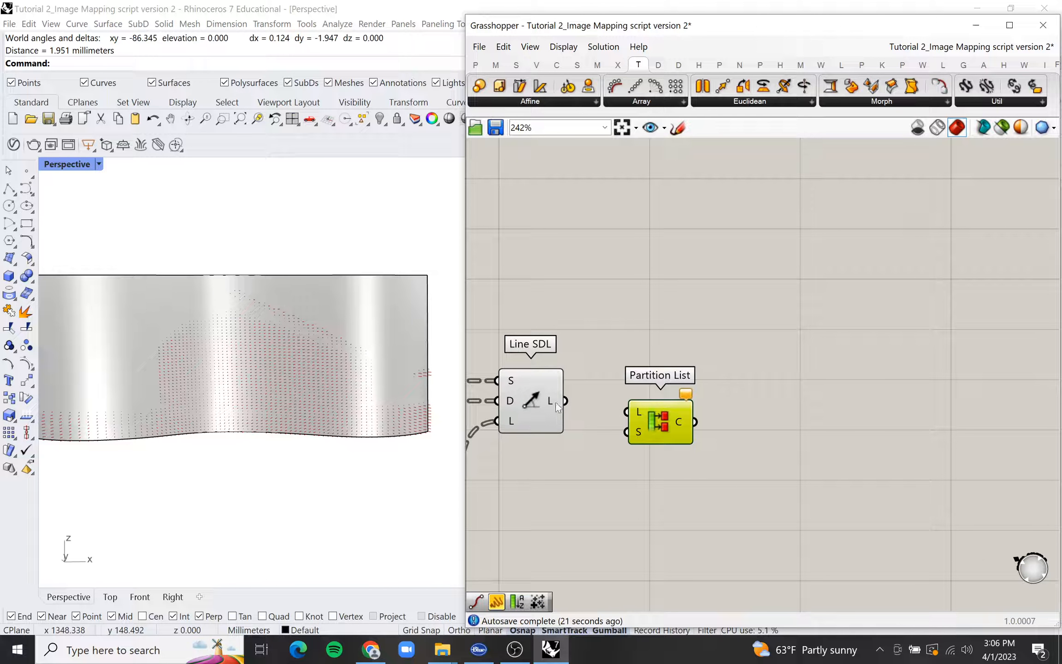
drag(565, 401, 639, 412)
scroll(650, 413, down, 2)
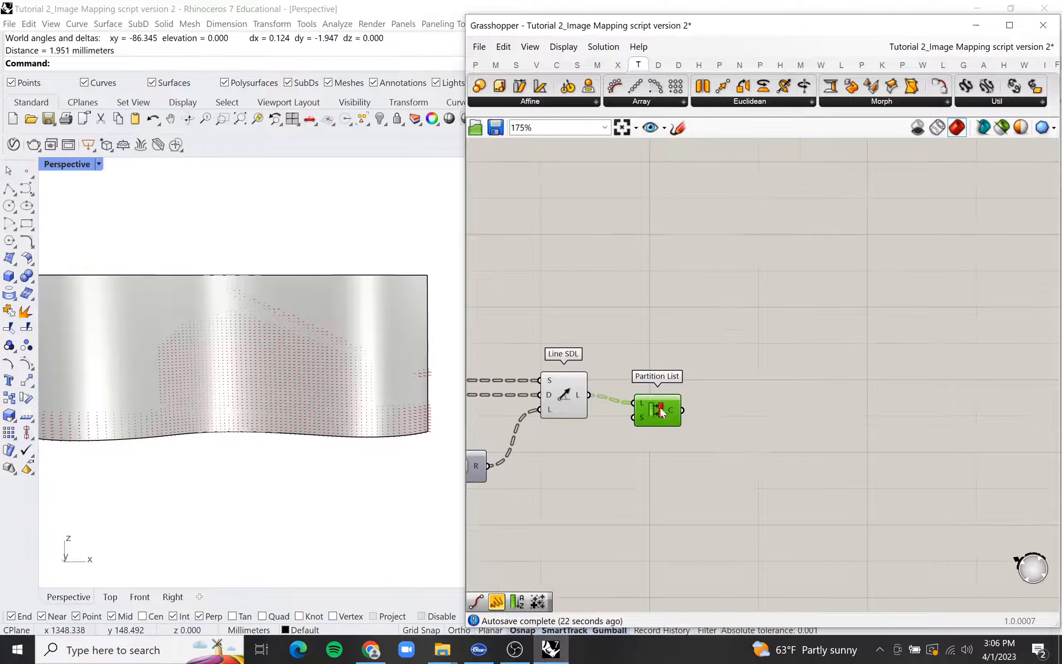
Step: Connect the Divide Surface count slider of 77 to the Partition List's size input and place the component farther from Line SDL
scroll(740, 433, down, 4)
scroll(560, 436, down, 2)
right_drag(555, 424, 641, 420)
scroll(598, 427, up, 3)
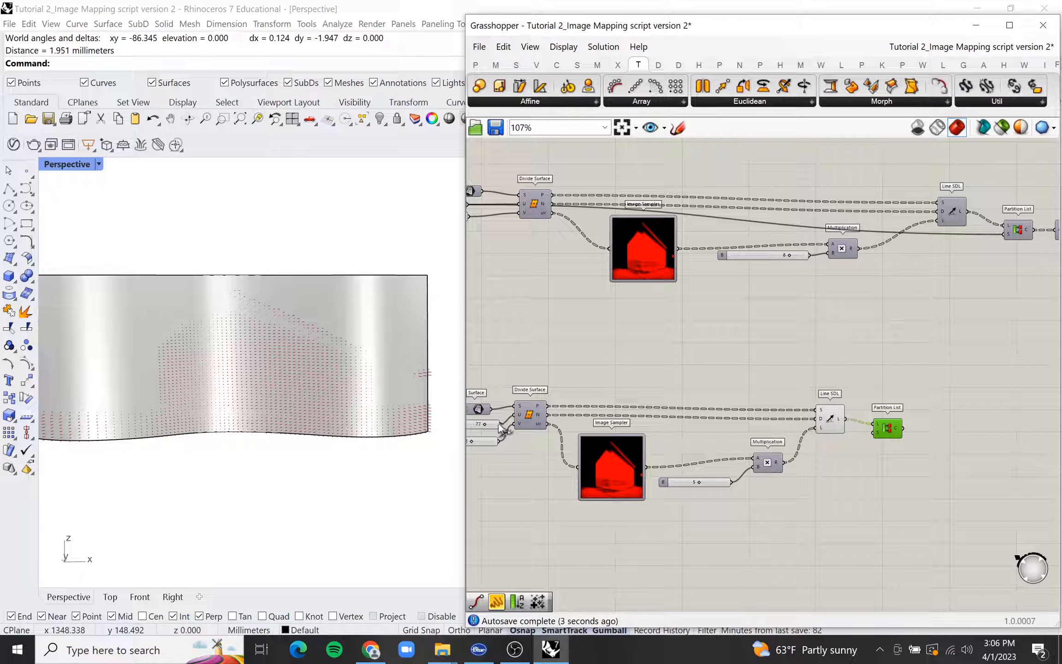
drag(500, 424, 872, 432)
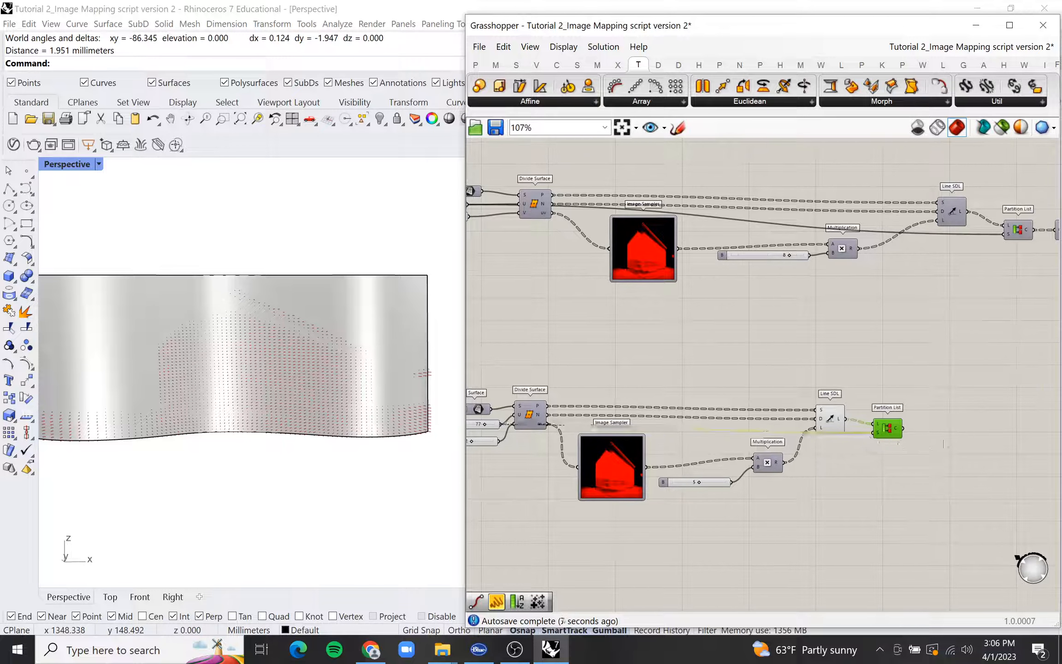
scroll(947, 431, up, 5)
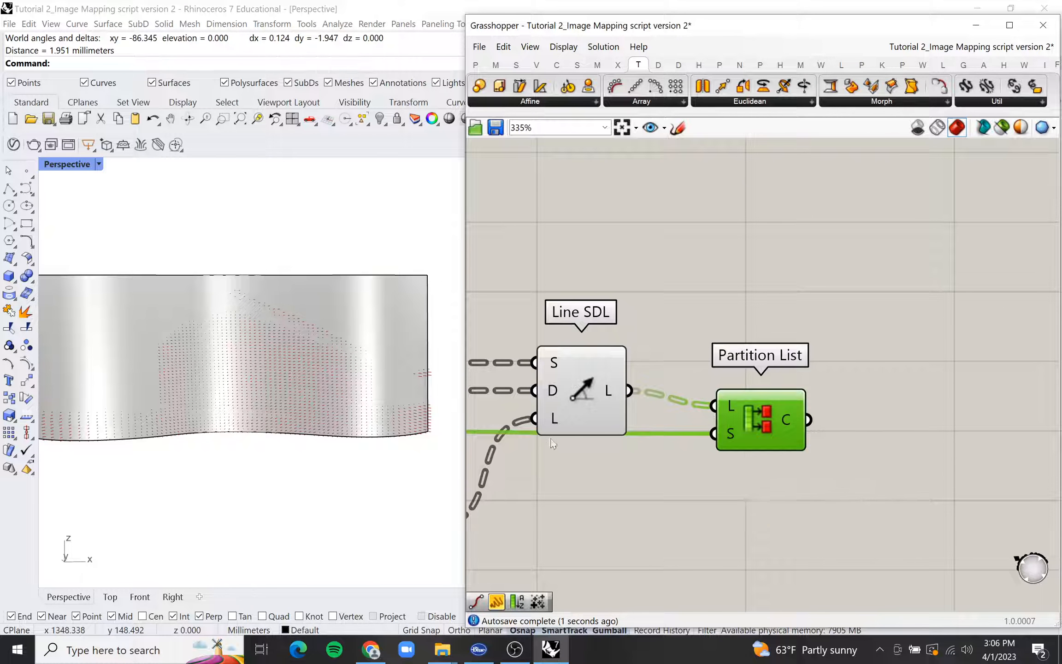
scroll(551, 443, down, 2)
scroll(679, 427, up, 1)
drag(661, 424, 720, 423)
scroll(459, 420, down, 6)
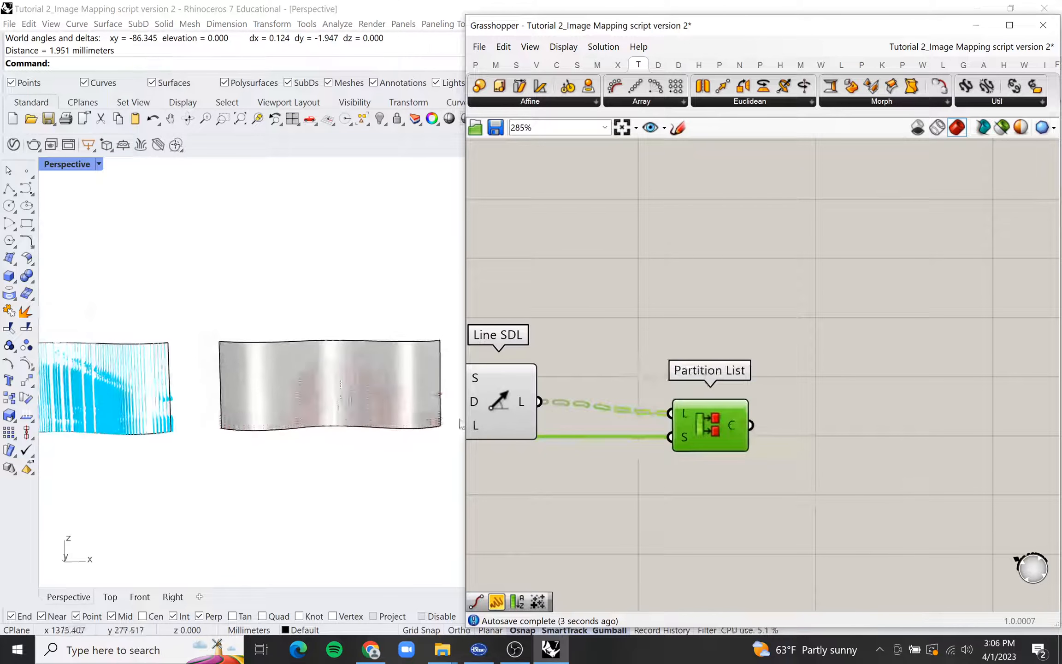
scroll(387, 394, up, 5)
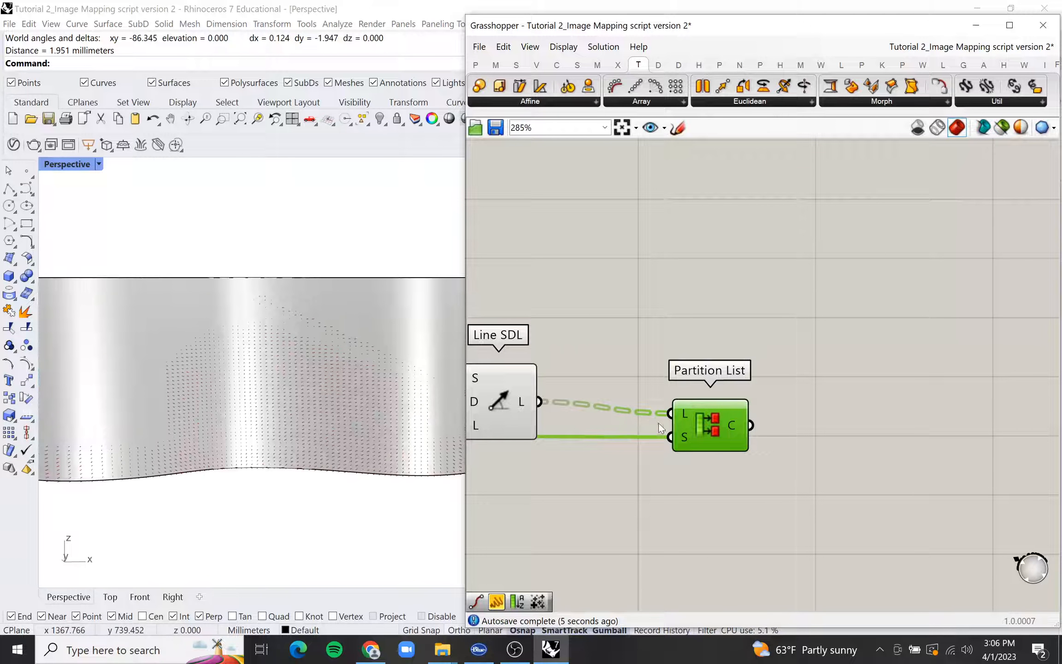
Step: Add an End Points component, feed it the partitioned lines and examine the points in the Top view
scroll(661, 427, down, 4)
right_drag(780, 459, 679, 424)
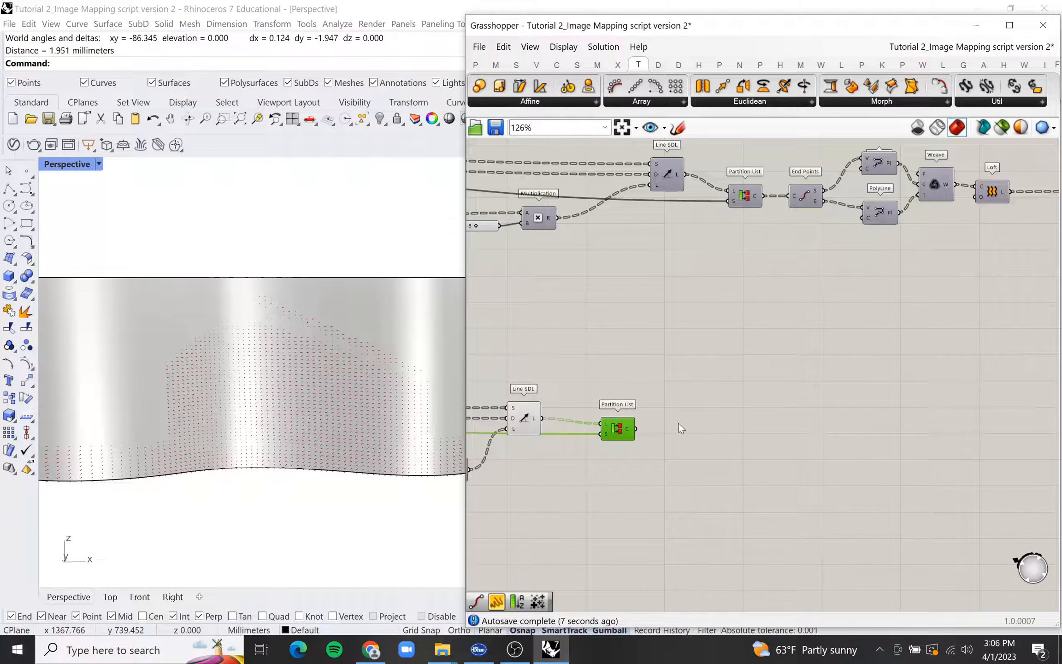
double_click(679, 423)
text(end)
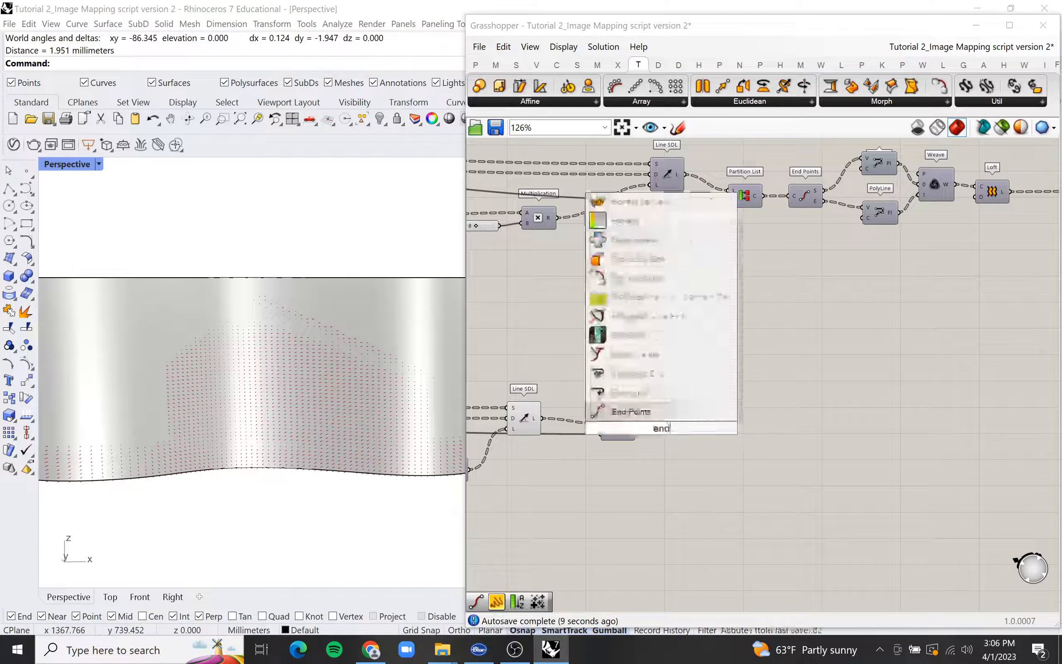
key(Return)
mouse_move(667, 434)
mouse_down()
mouse_move(680, 433)
mouse_move(659, 428)
mouse_up()
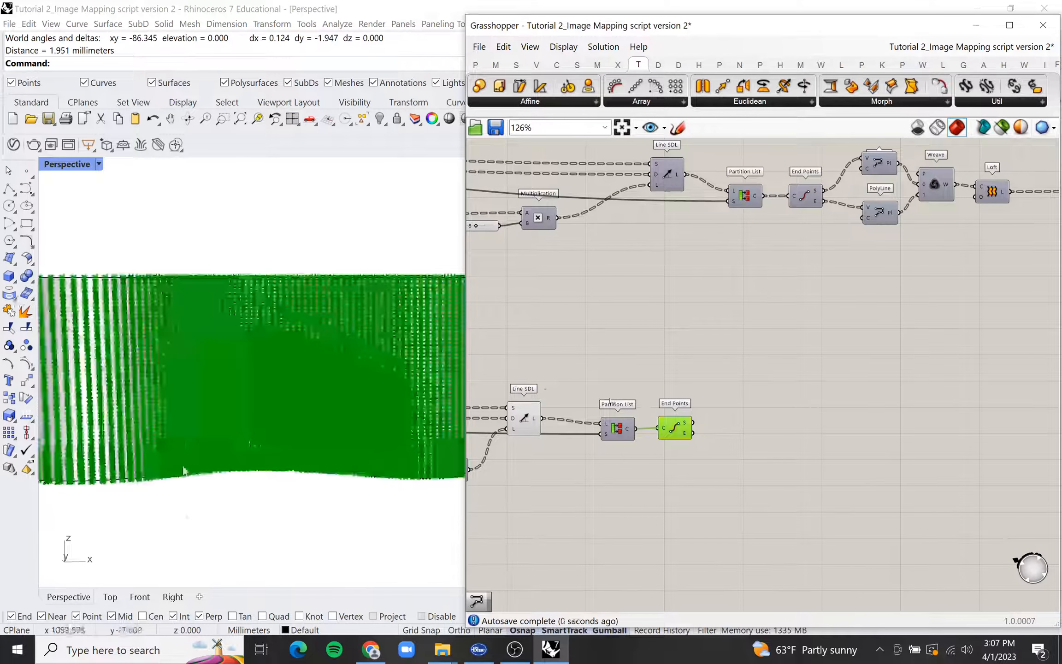
click(110, 597)
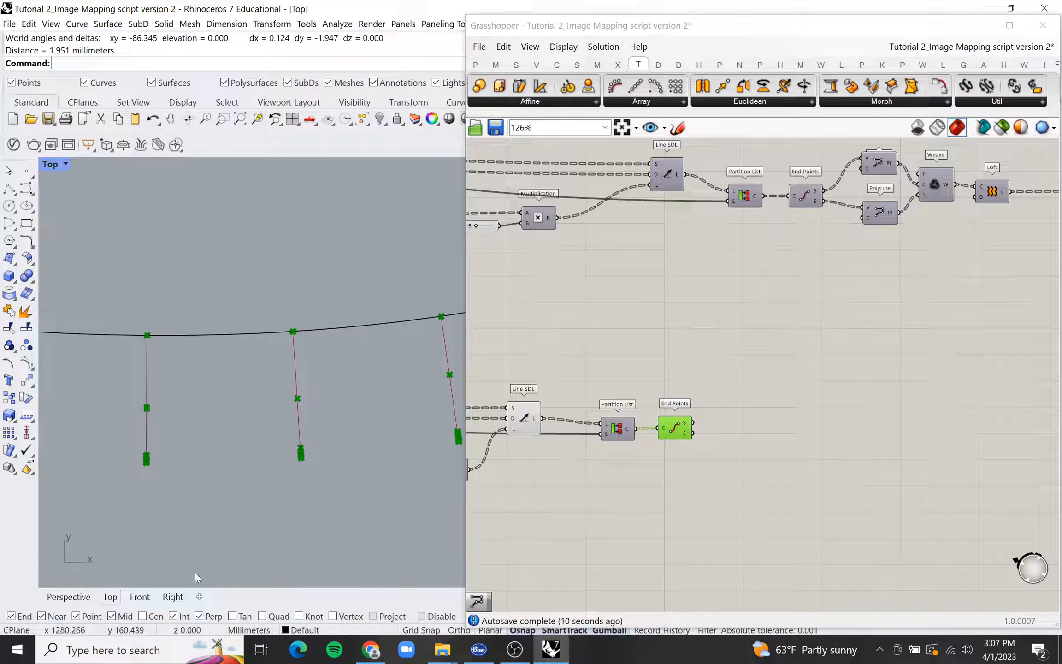
Step: Add a PolyLine component after the lower End Points and connect the start points to its vertices input
click(69, 597)
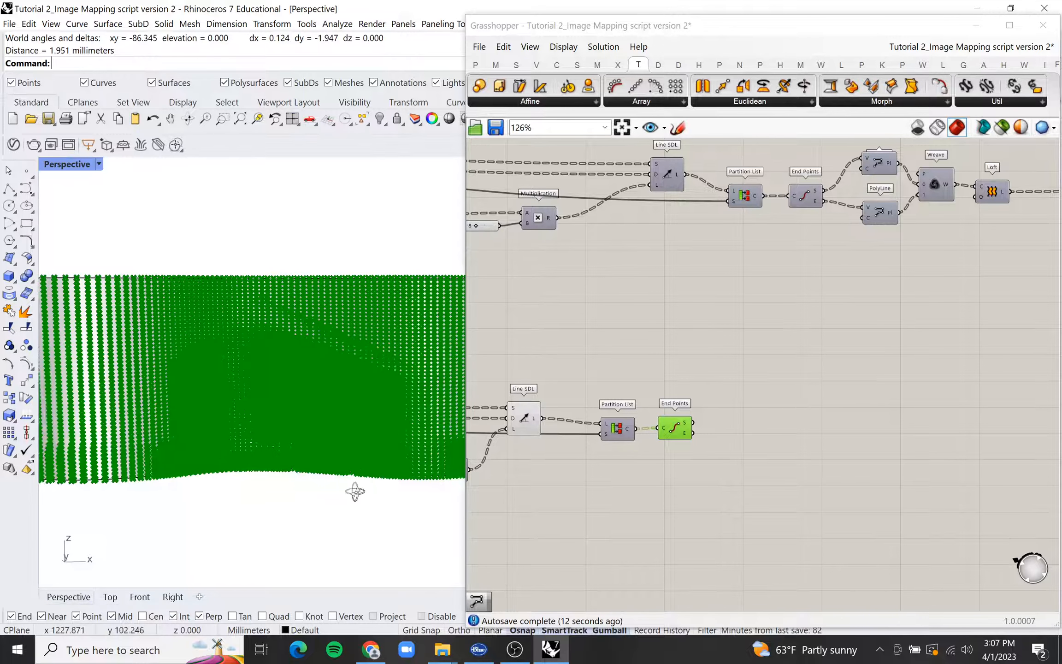
scroll(309, 519, down, 2)
scroll(198, 475, up, 10)
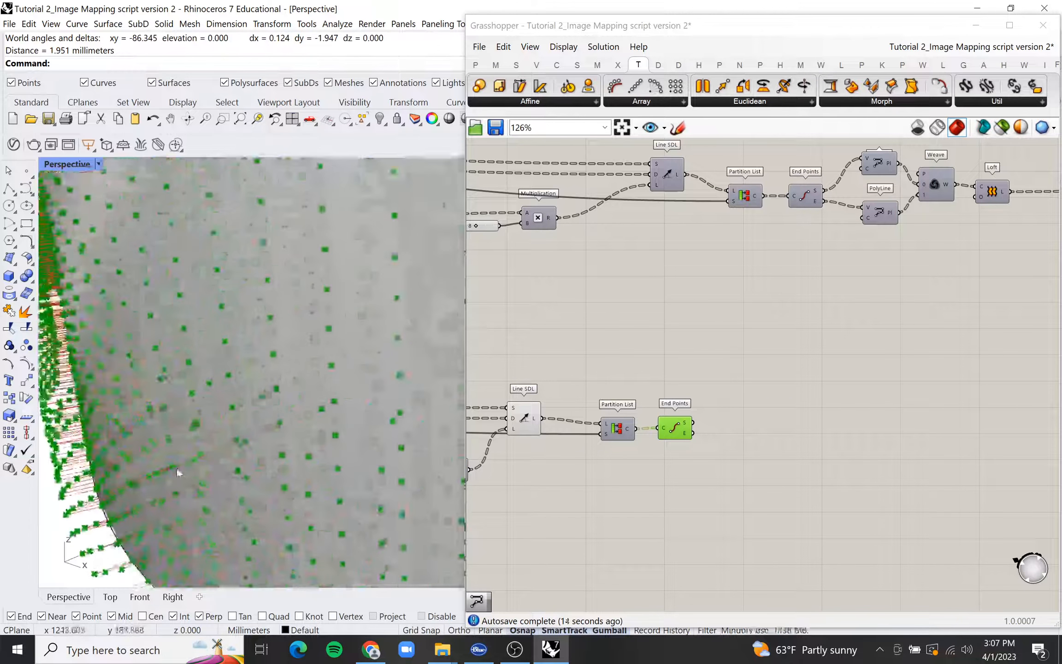
scroll(797, 430, up, 2)
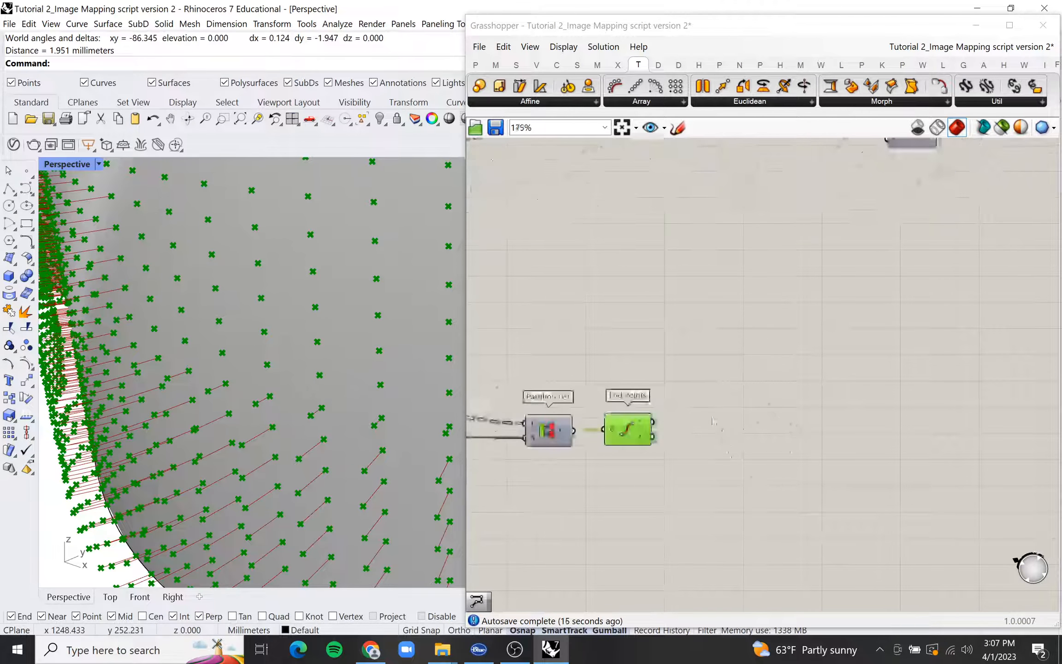
double_click(695, 400)
text(polyline)
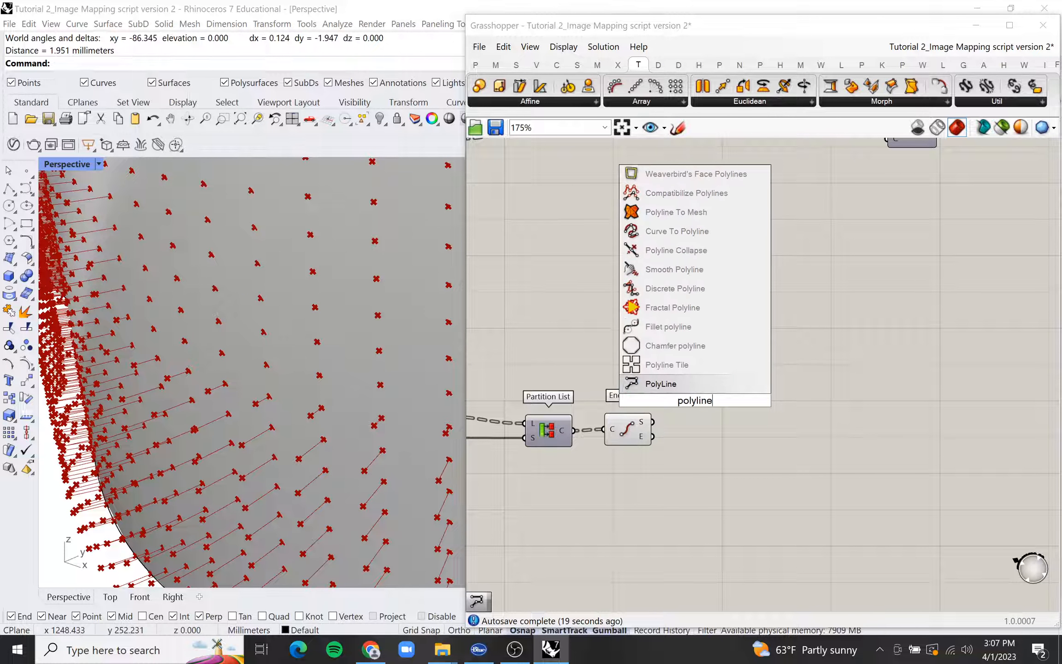
key(Return)
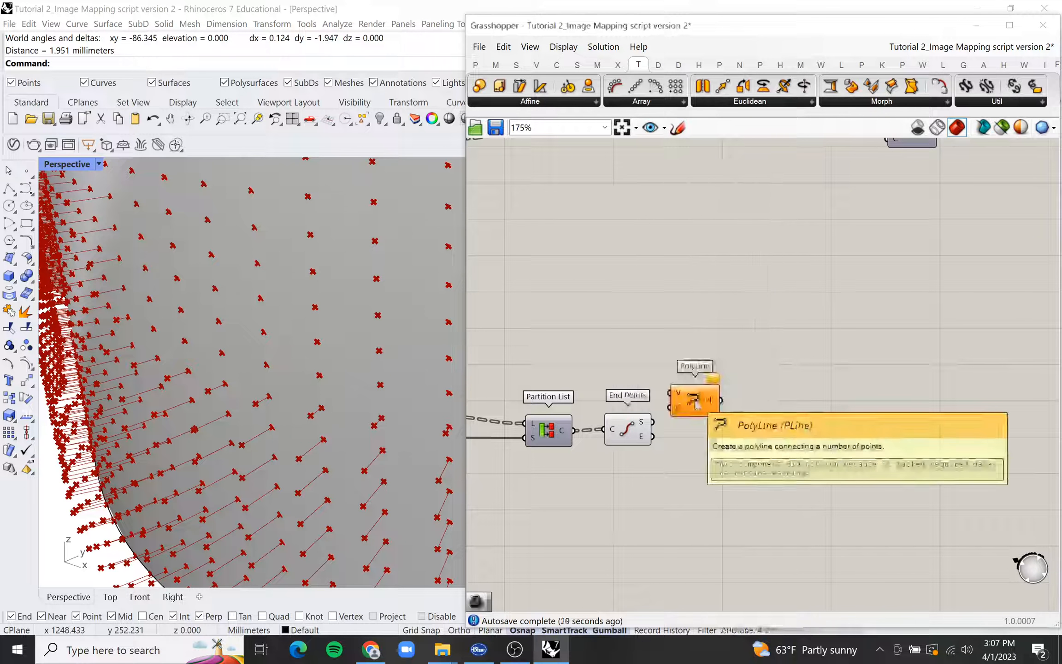
drag(696, 403, 741, 407)
scroll(693, 406, up, 2)
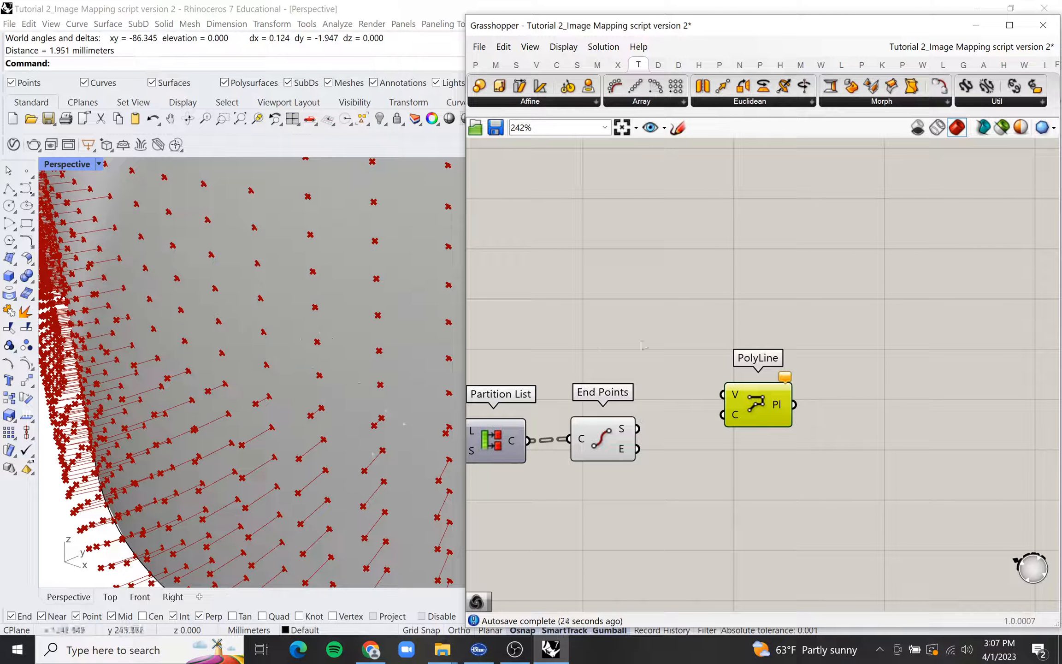
drag(641, 430, 723, 394)
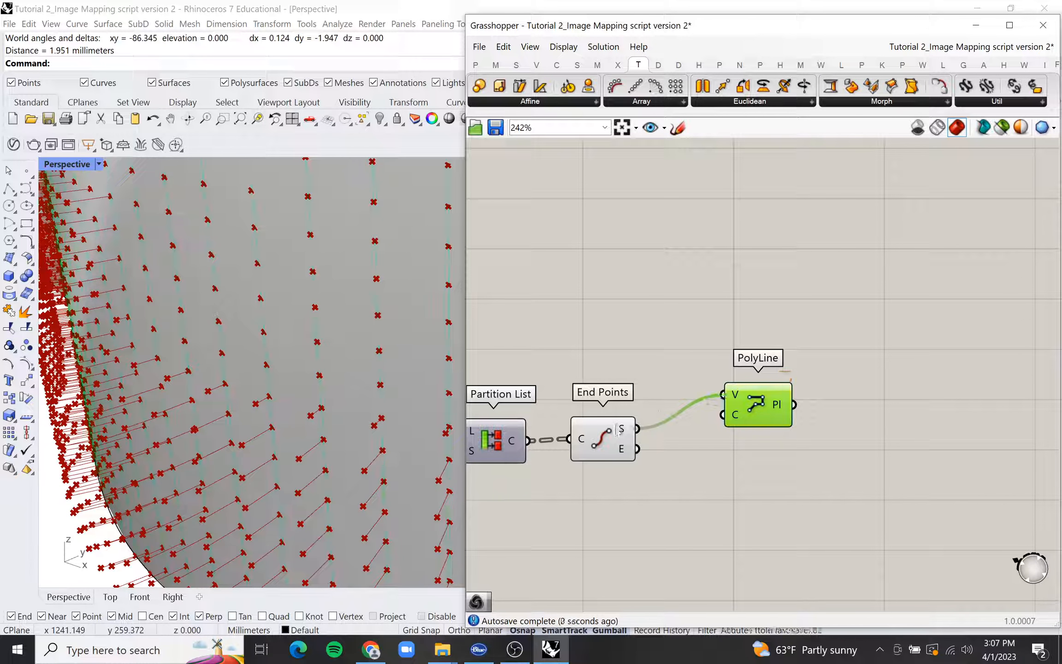
right_drag(319, 164, 335, 369)
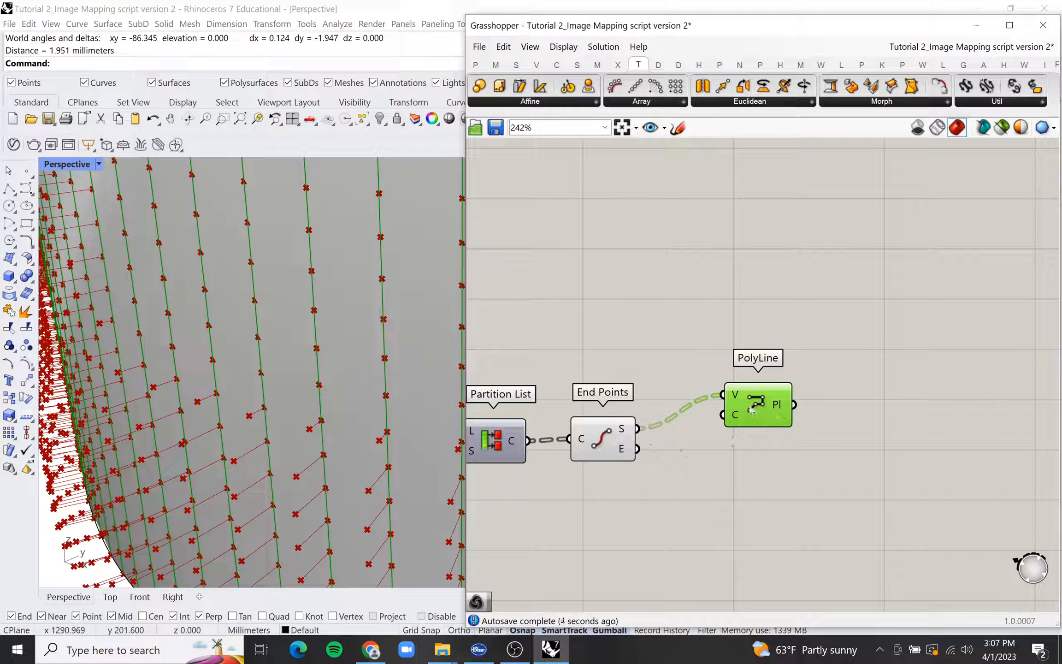
Step: Duplicate the PolyLine component below the first one and connect the End Points' end output to its vertices input
alt+drag(752, 409, 759, 495)
drag(638, 449, 740, 483)
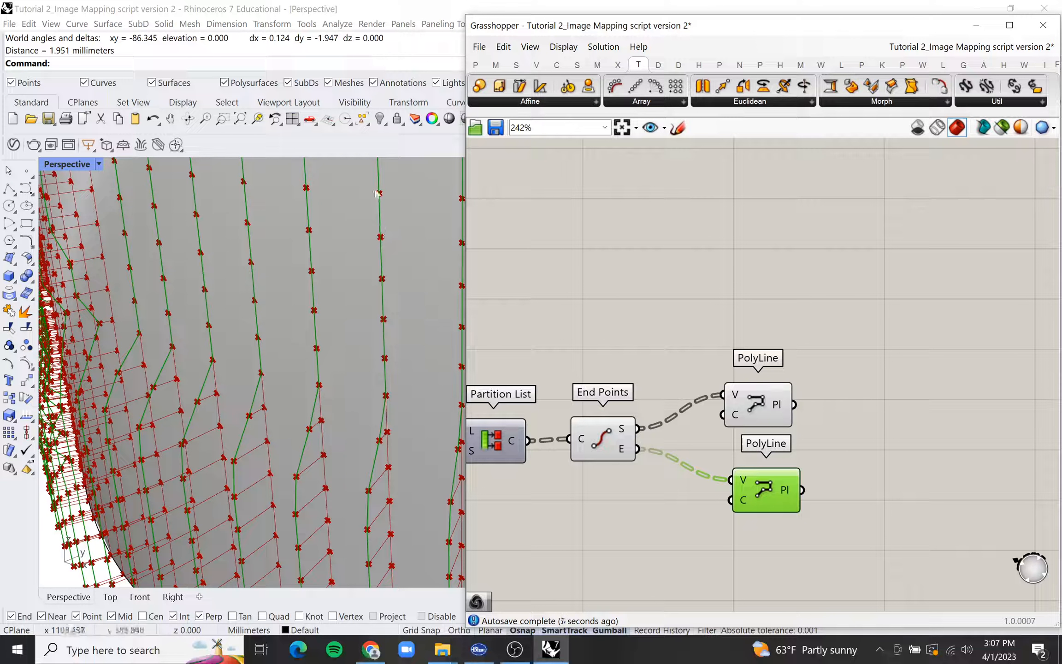
scroll(136, 304, up, 5)
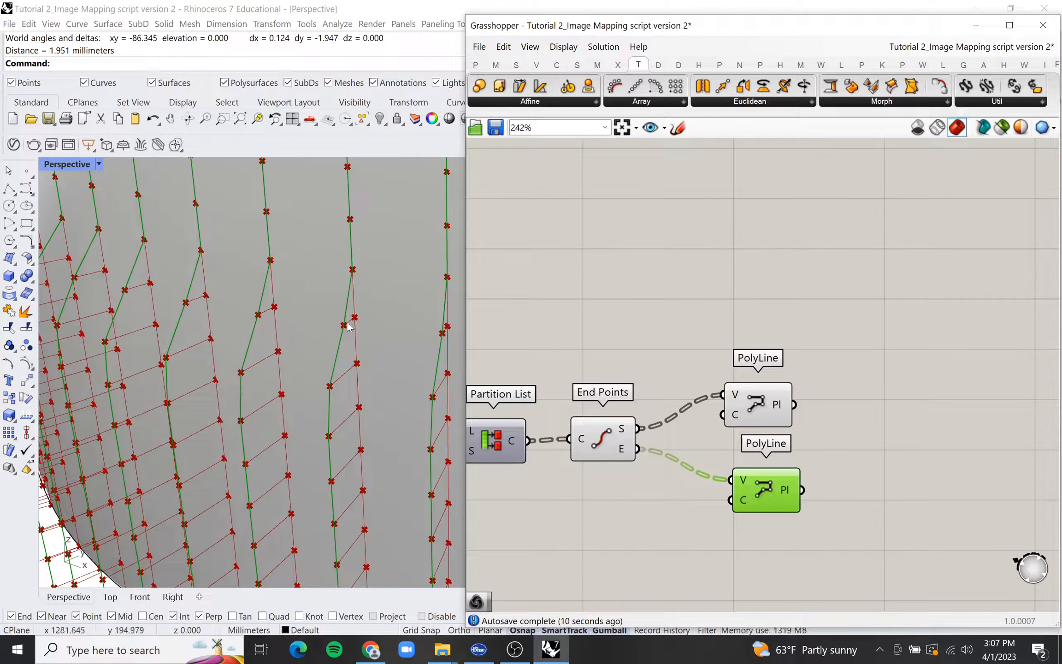
click(593, 487)
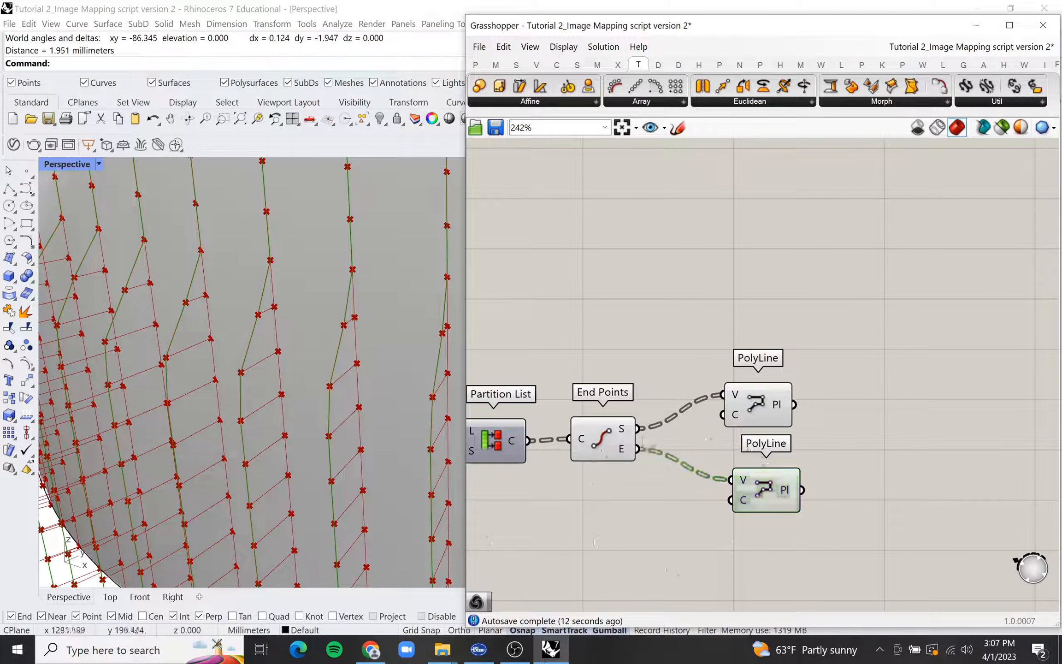
Step: Turn off the preview of the lower script's End Points component
scroll(600, 486, down, 5)
scroll(743, 467, up, 2)
drag(552, 398, 540, 383)
right_click(540, 376)
click(546, 385)
click(516, 361)
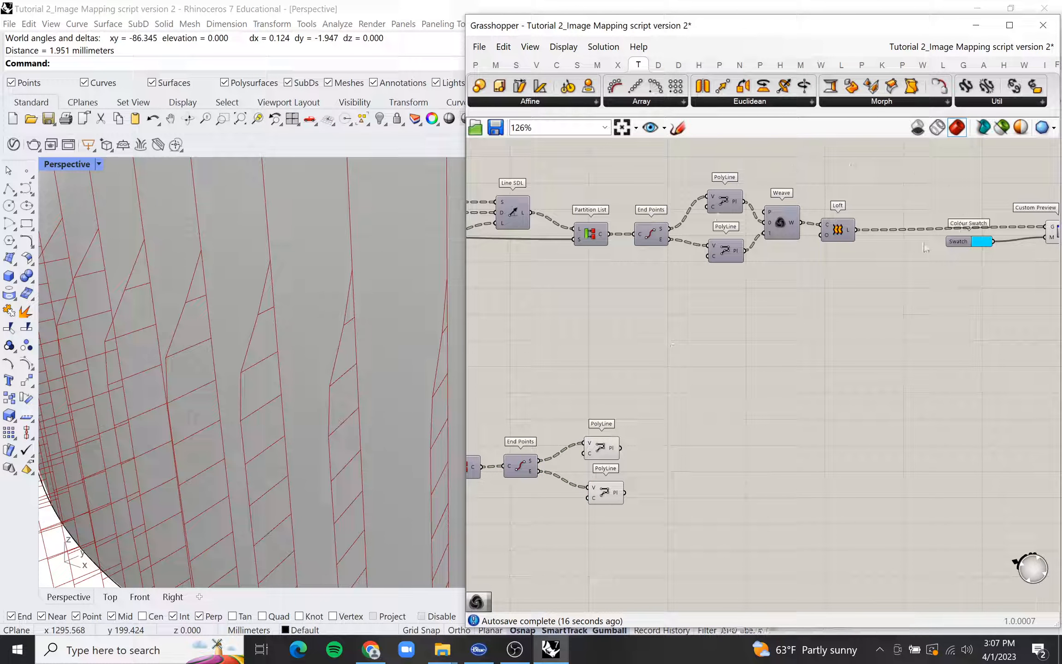
Step: Add a Weave component and connect the start-point PolyLine to input 0 and the end-point PolyLine to input 1
double_click(667, 451)
text(weave)
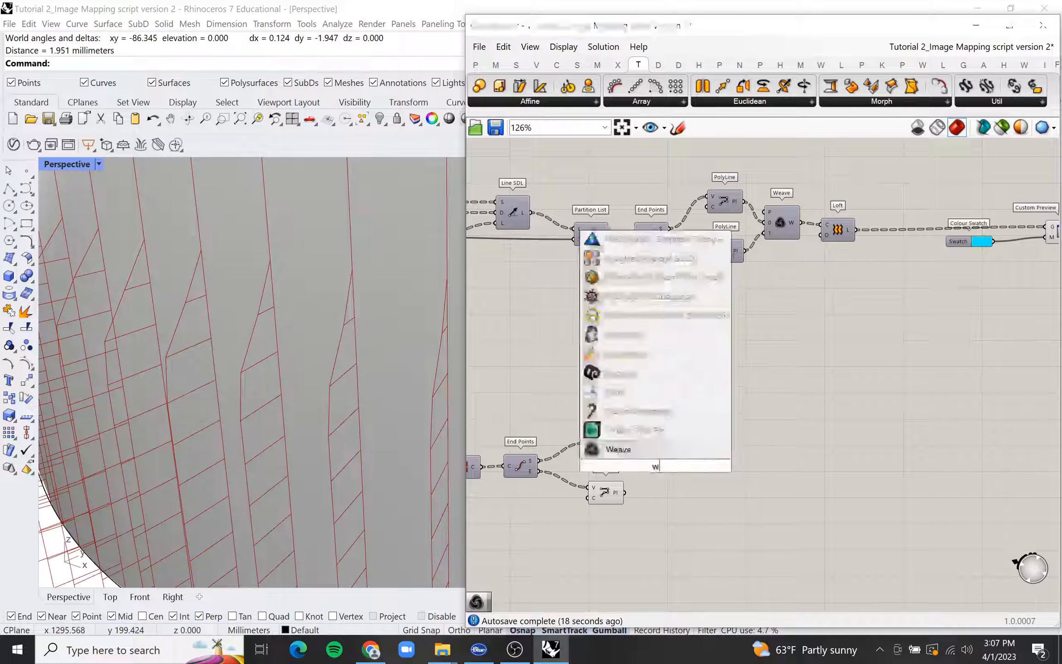
key(Return)
scroll(656, 466, up, 3)
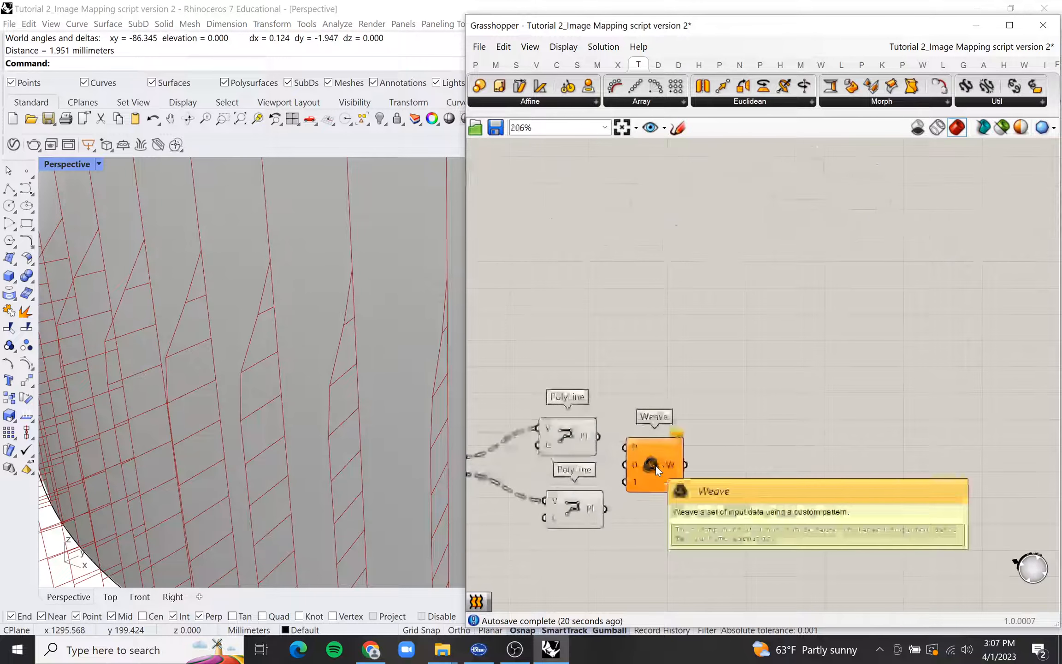
drag(598, 437, 626, 465)
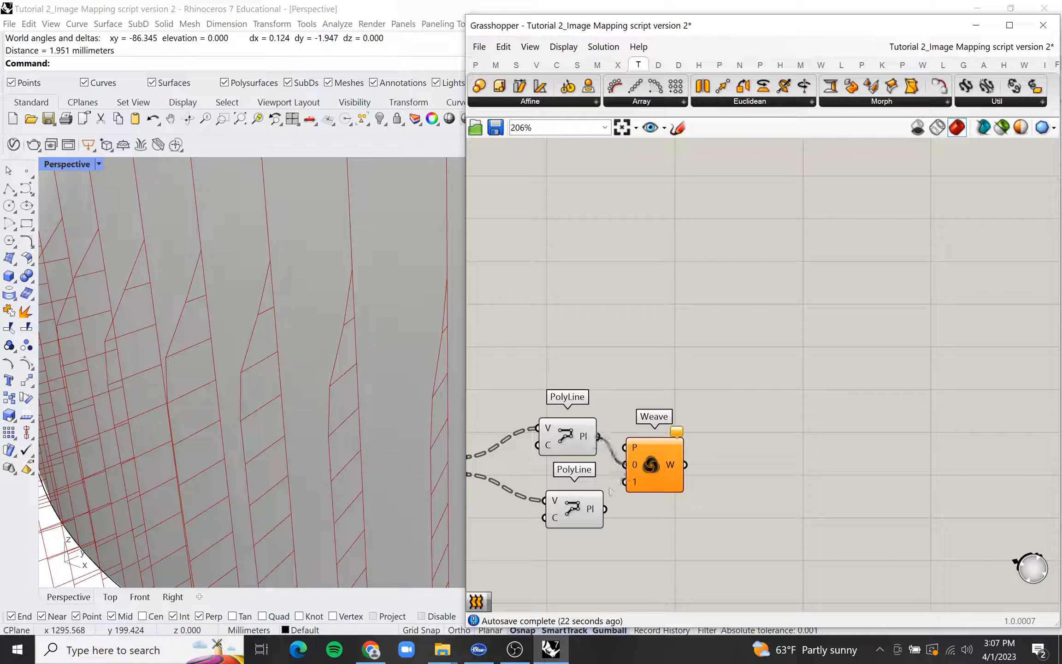
drag(605, 509, 622, 483)
Step: Add a Loft component, connect the Weave output to its curves input and move Weave slightly away from the PolyLines
double_click(811, 470)
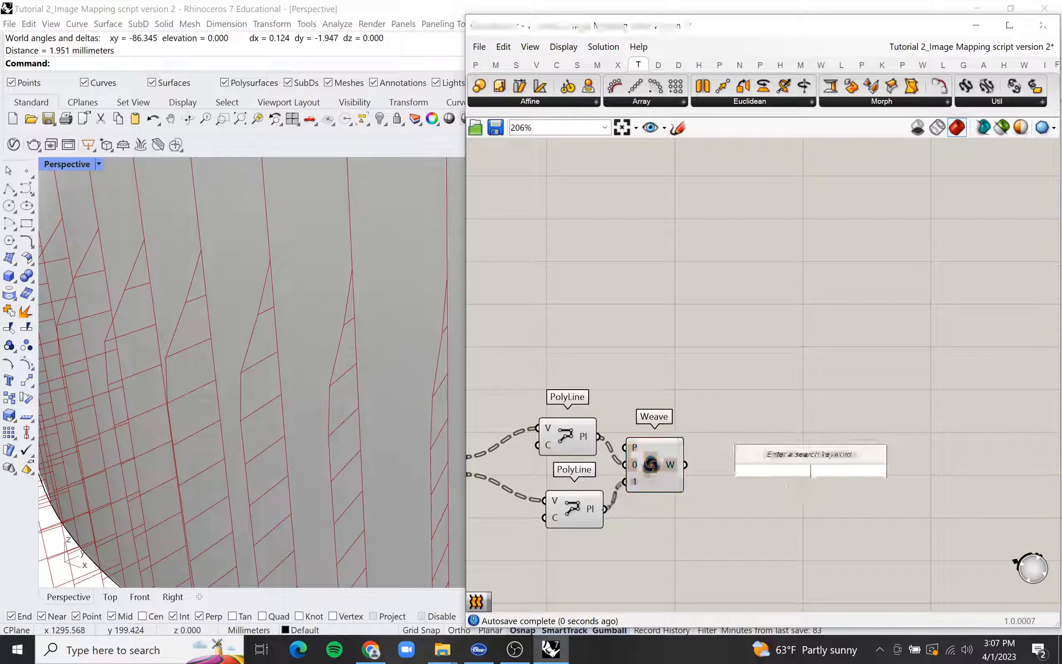
text(loft)
key(Return)
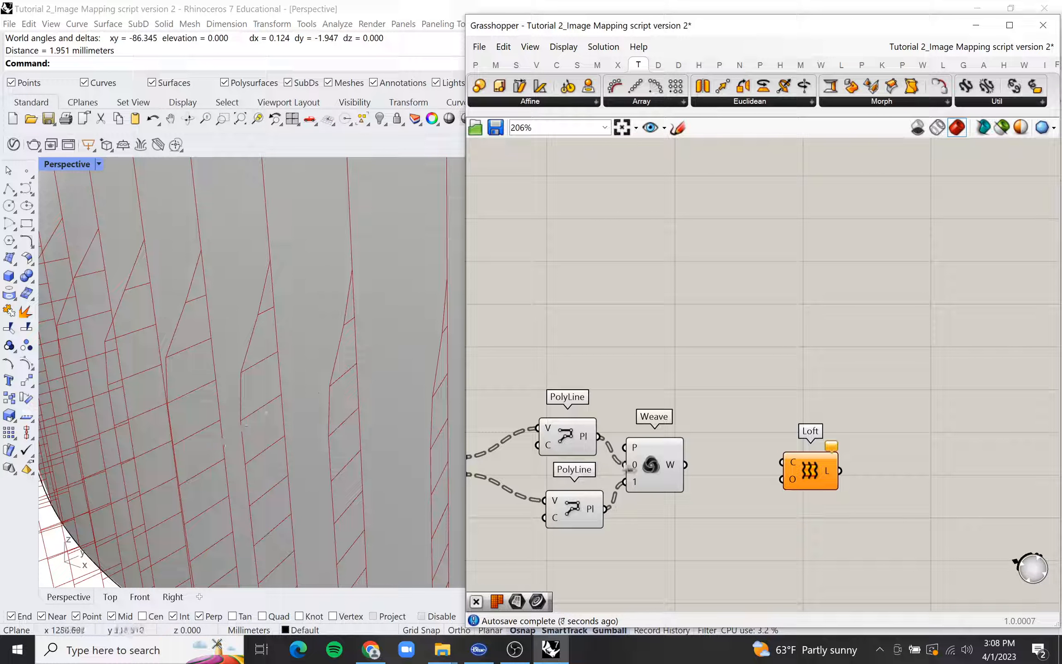
drag(681, 466, 783, 470)
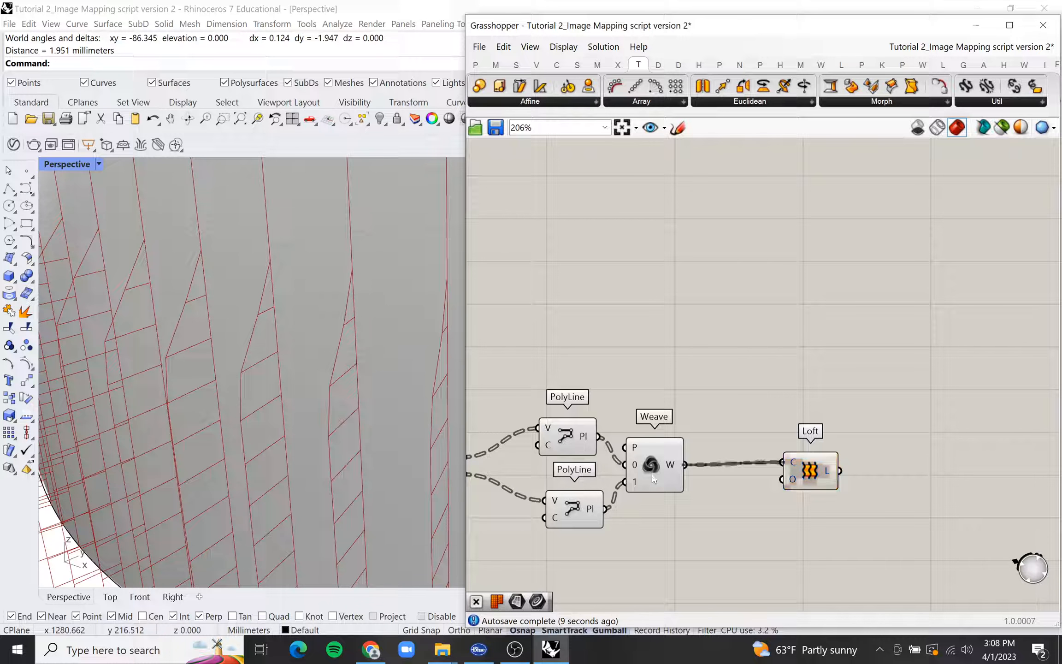
mouse_move(678, 475)
mouse_down()
mouse_move(718, 472)
mouse_move(693, 472)
mouse_up()
click(789, 481)
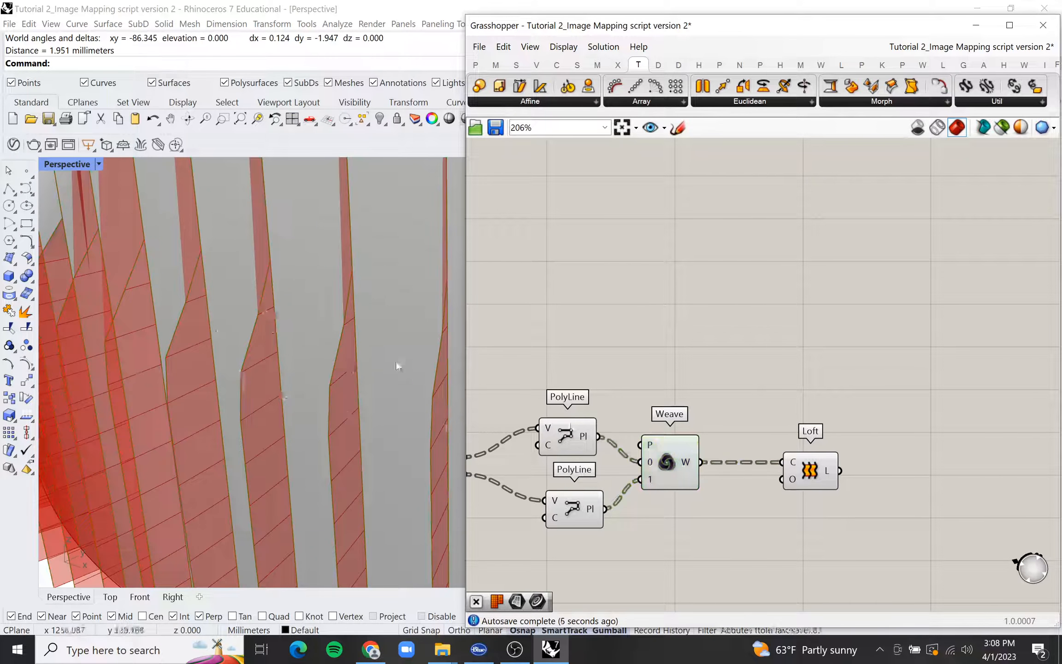
Step: Examine the lofted strips over the whole curved surface and the components that follow Loft in the upper script
scroll(355, 367, down, 5)
right_drag(322, 405, 291, 361)
scroll(303, 369, down, 6)
scroll(249, 375, up, 7)
scroll(249, 376, down, 3)
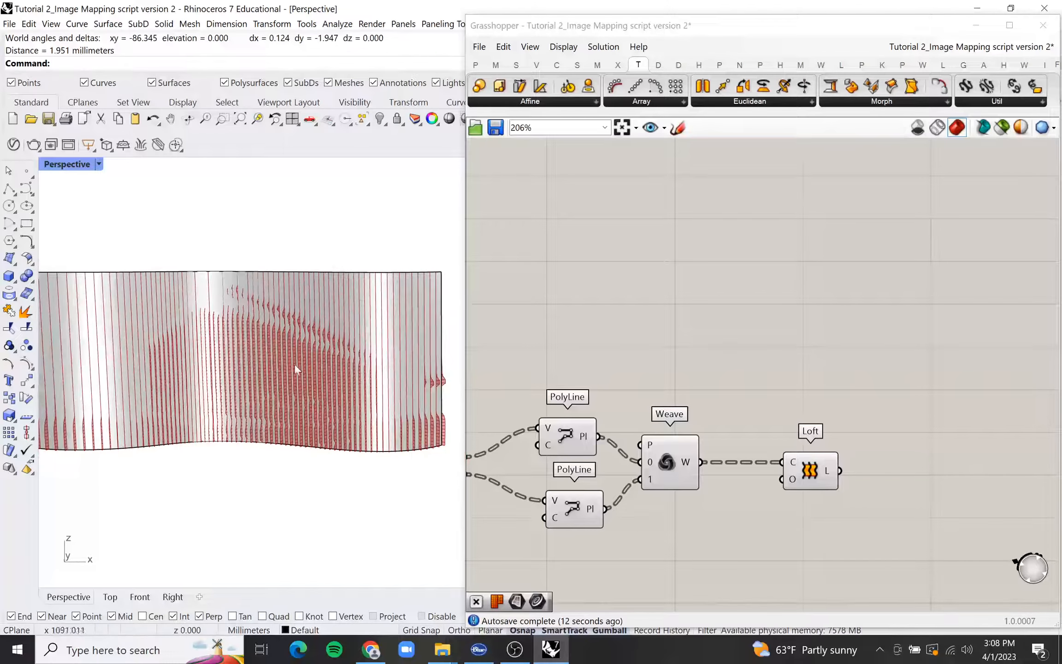
scroll(707, 401, down, 1)
scroll(706, 400, down, 4)
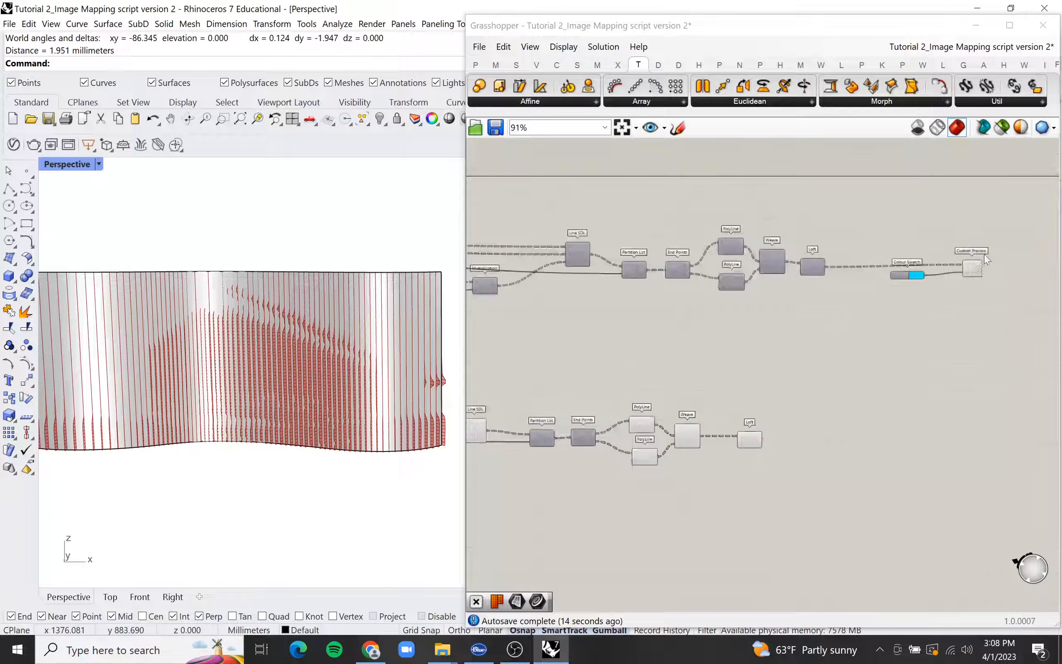
Step: Add a Custom Preview component after the lower Loft, connect the Loft output to its geometry input and space it farther out
scroll(984, 254, up, 1)
scroll(784, 493, up, 6)
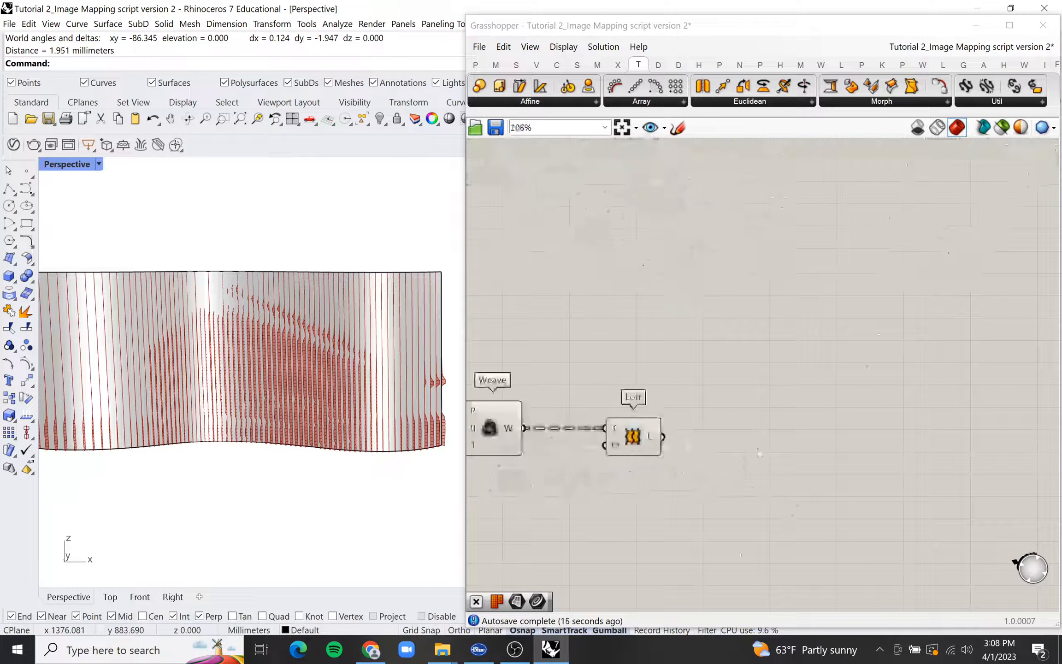
double_click(771, 434)
text(custom)
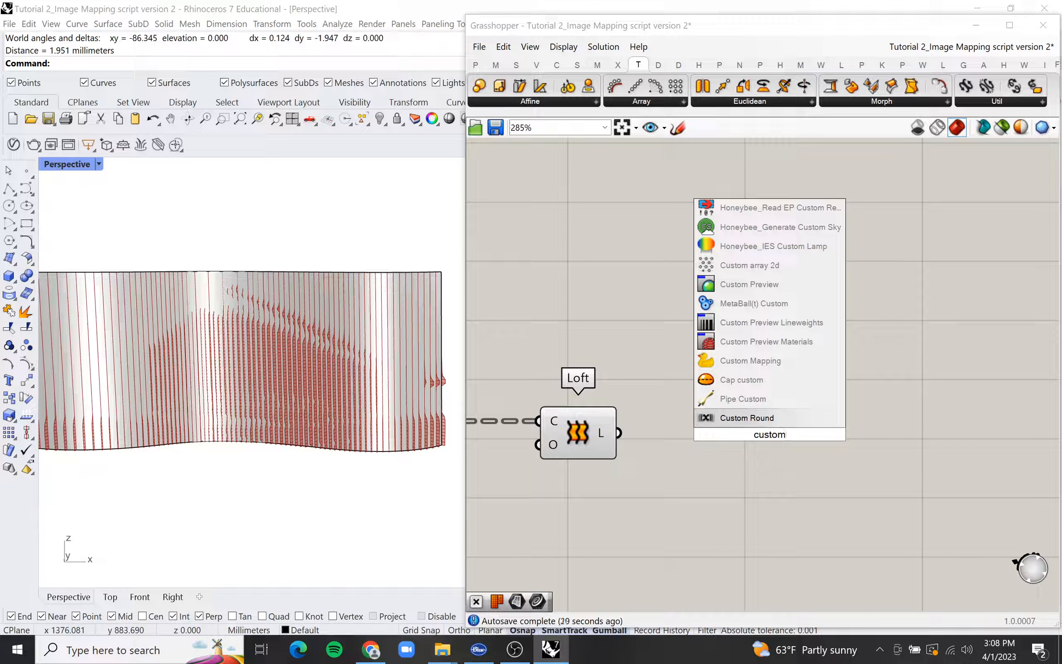
key(Up)
key(Up)
key(Up)
key(Up)
key(Up)
key(Up)
key(Up)
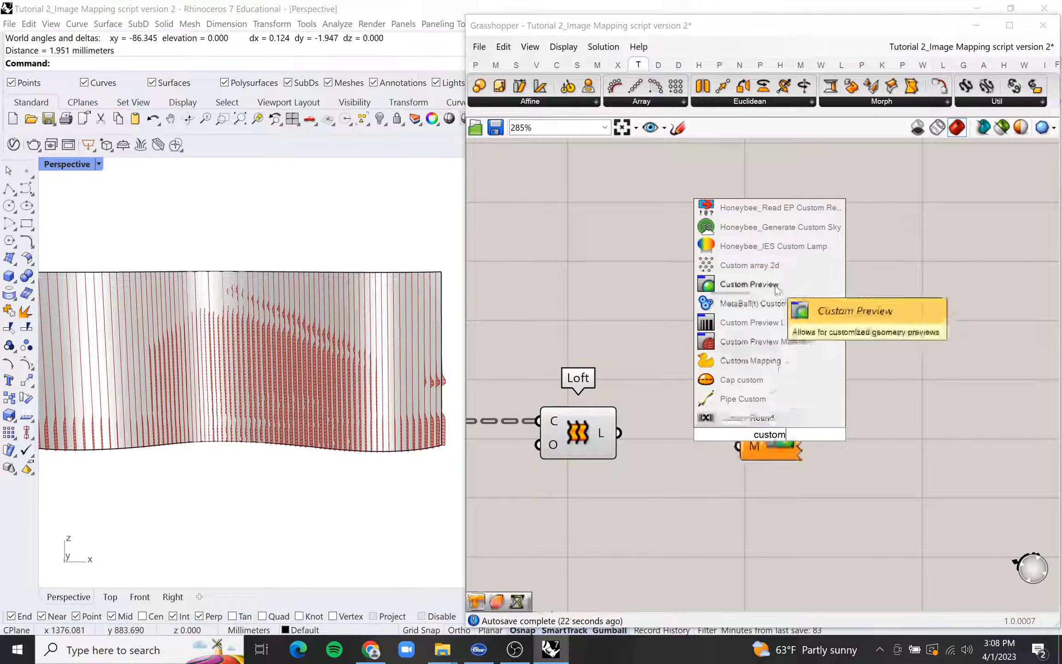
key(Return)
drag(736, 434, 817, 454)
click(665, 497)
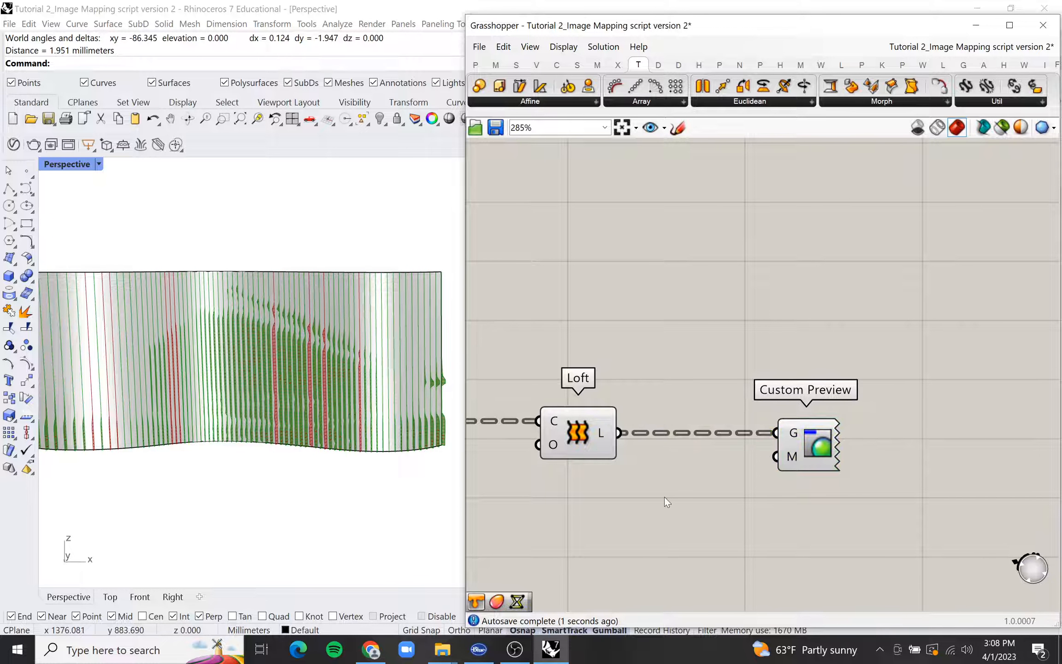
double_click(690, 503)
click(585, 441)
right_click(585, 441)
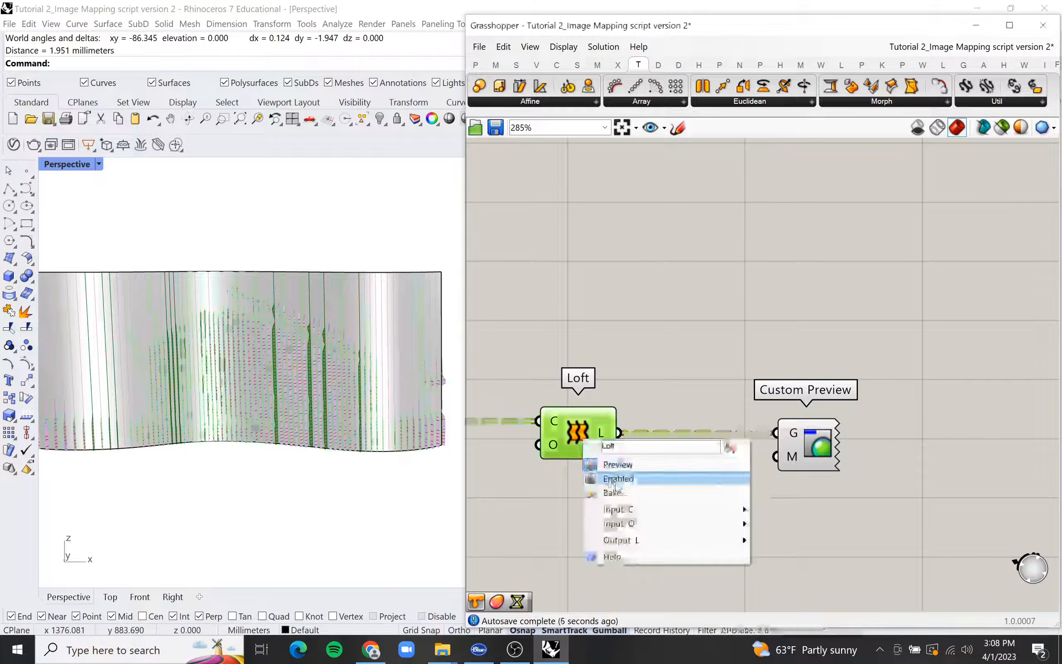
click(600, 479)
click(681, 382)
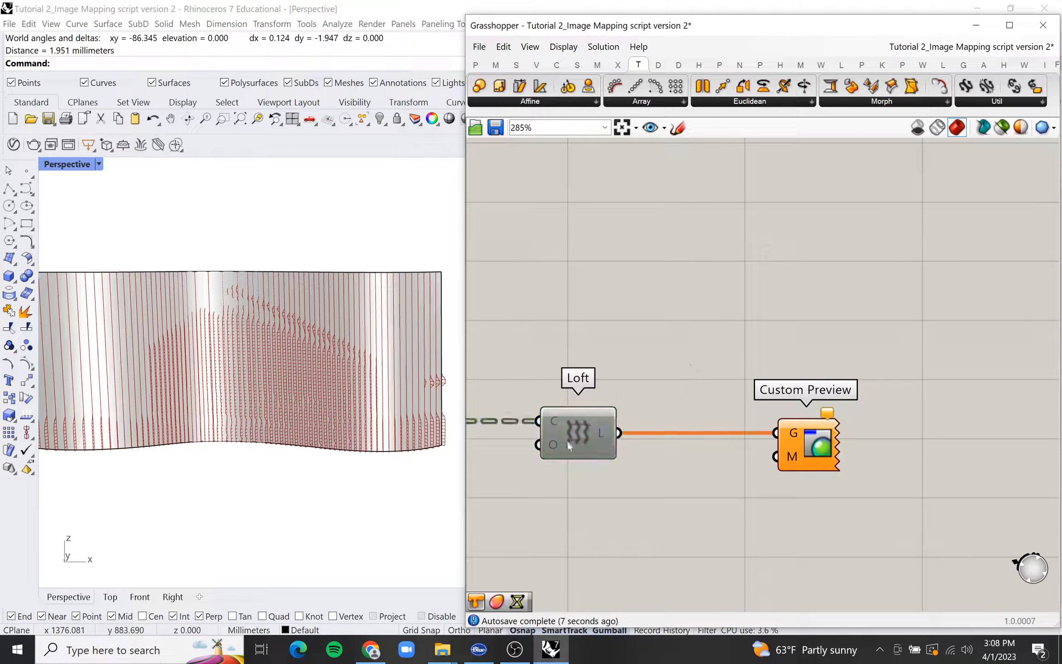
key(ctrl+z)
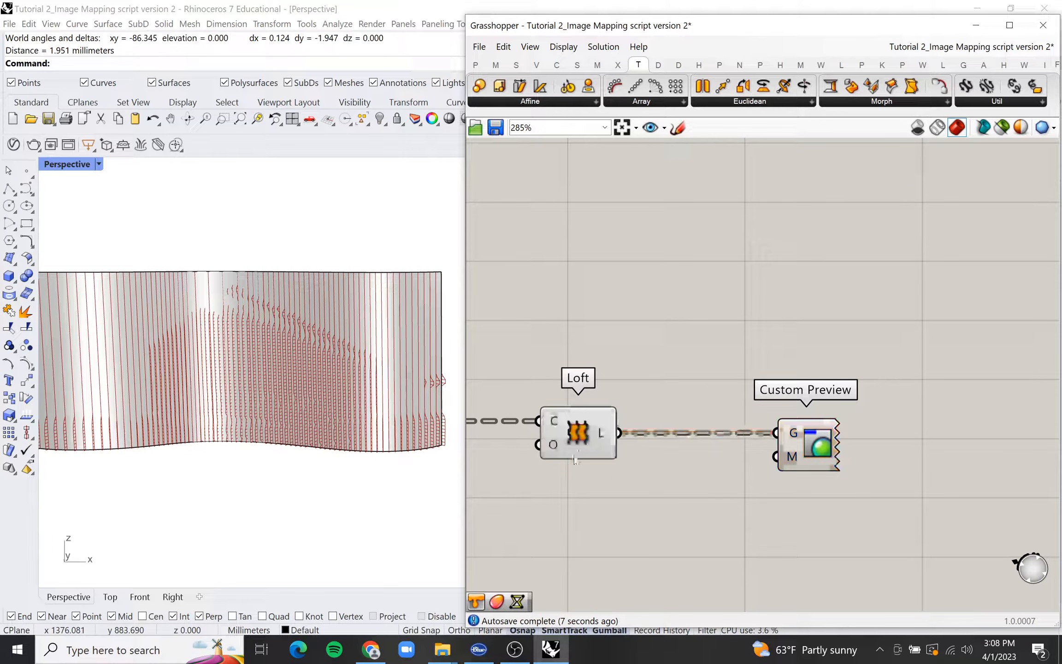
Step: Turn off the preview of the lower script's Loft component
click(578, 441)
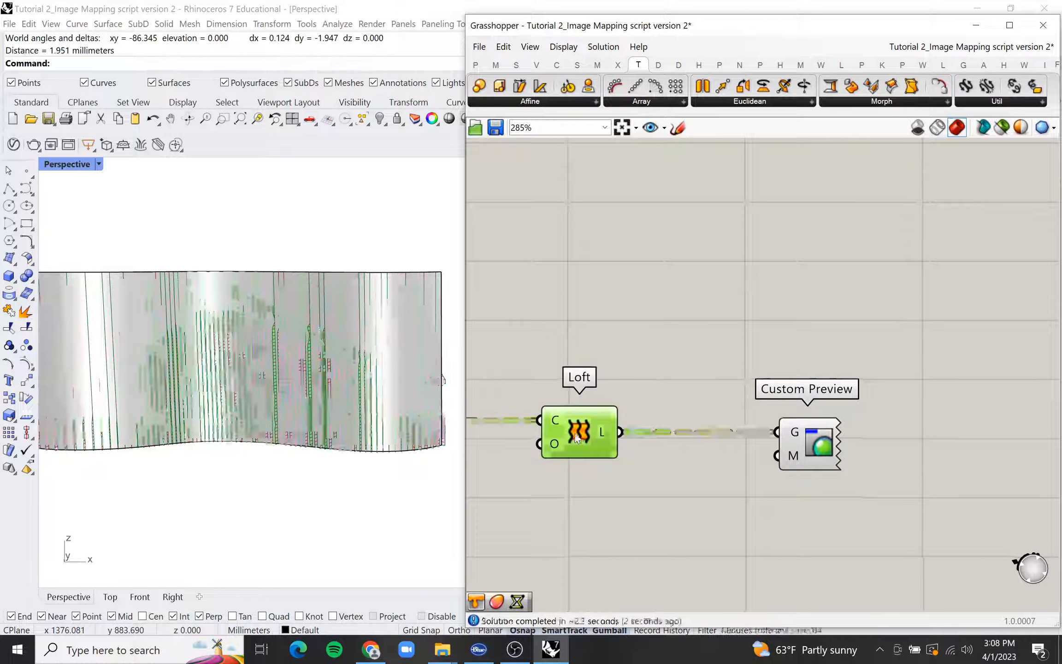
right_click(580, 436)
click(604, 456)
click(678, 360)
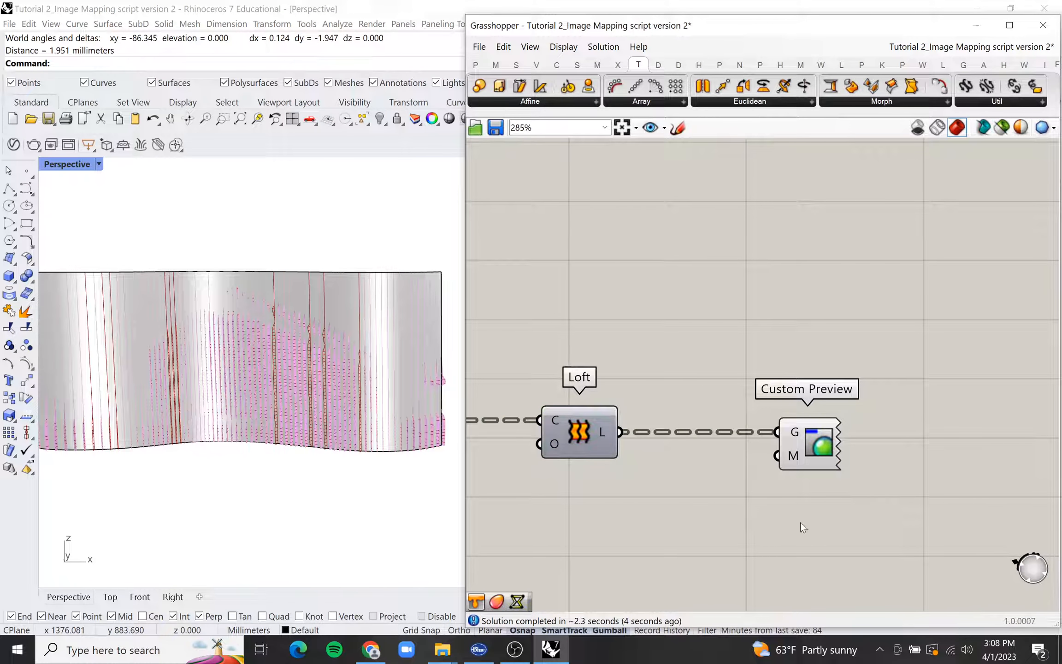
Step: Turn off the preview of the lower script's PolyLine and Weave components and of its Line SDL
scroll(865, 389, down, 7)
drag(785, 333, 645, 468)
middle_click(706, 338)
click(747, 361)
drag(661, 312, 552, 400)
right_click(580, 340)
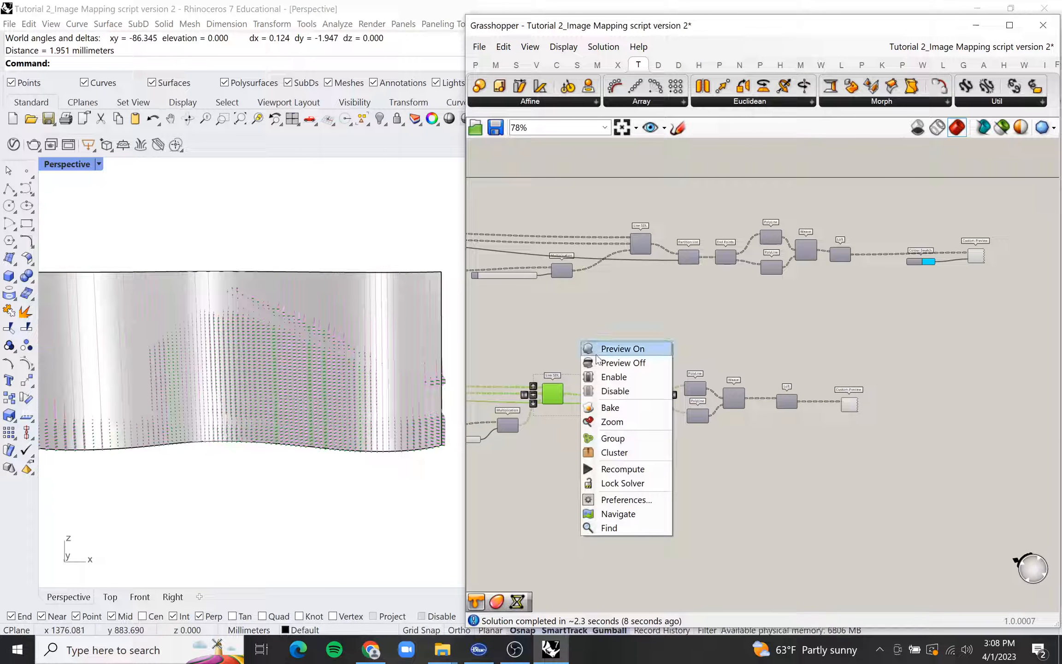
click(620, 363)
Step: Add a Colour Swatch between the lower Loft and Custom Preview and connect it to the Custom Preview's material input
scroll(867, 417, up, 4)
scroll(819, 443, up, 6)
click(761, 438)
click(632, 472)
double_click(590, 471)
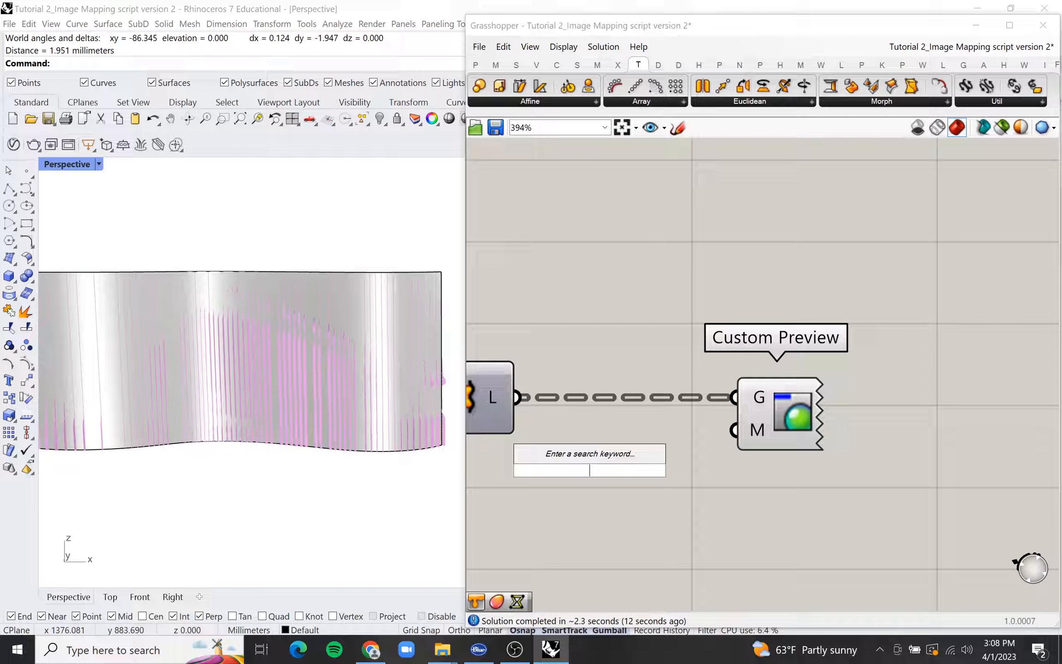
text(color)
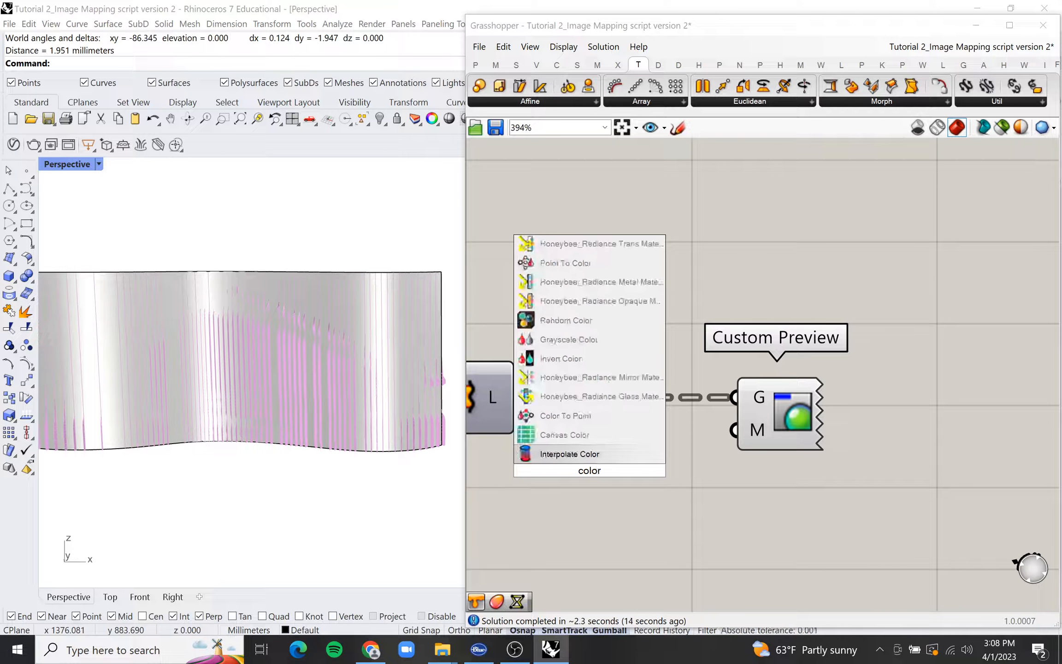
text( swa)
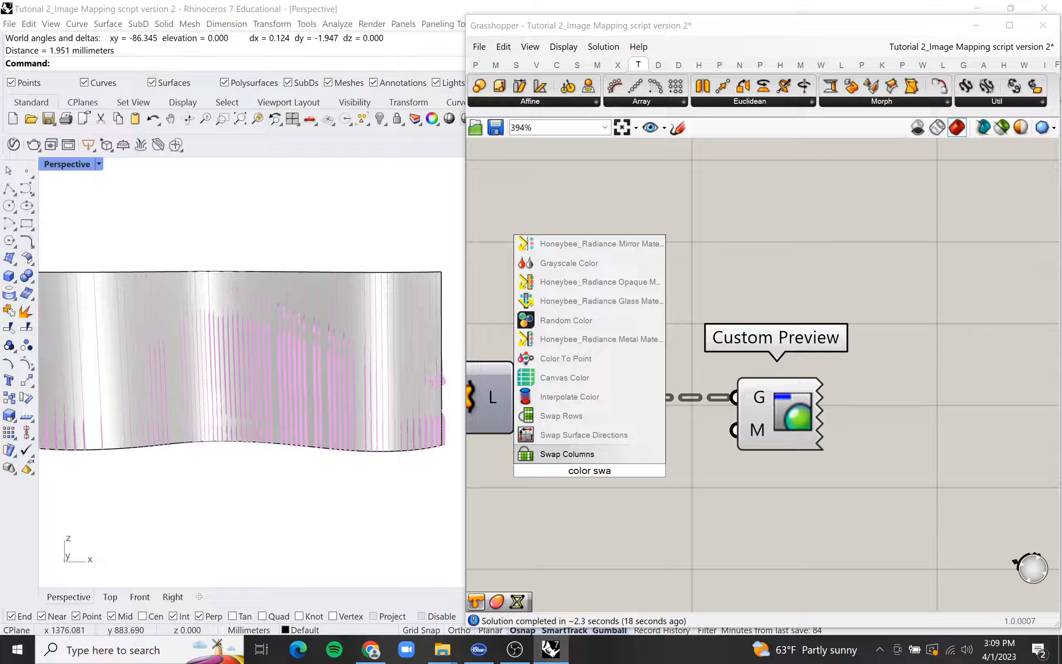
text(tc)
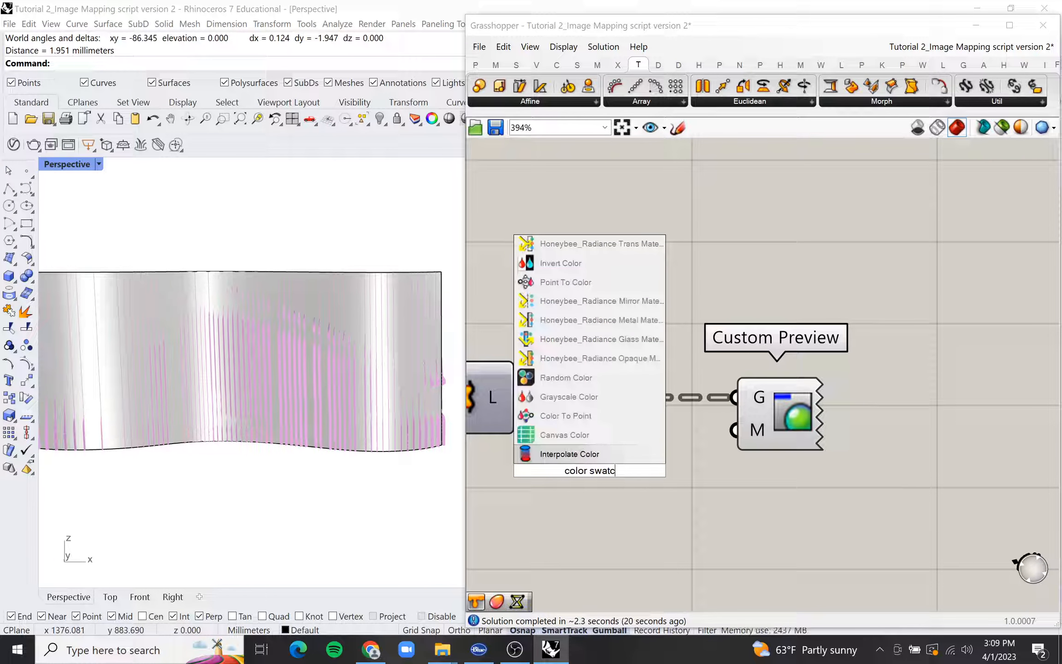
click(560, 449)
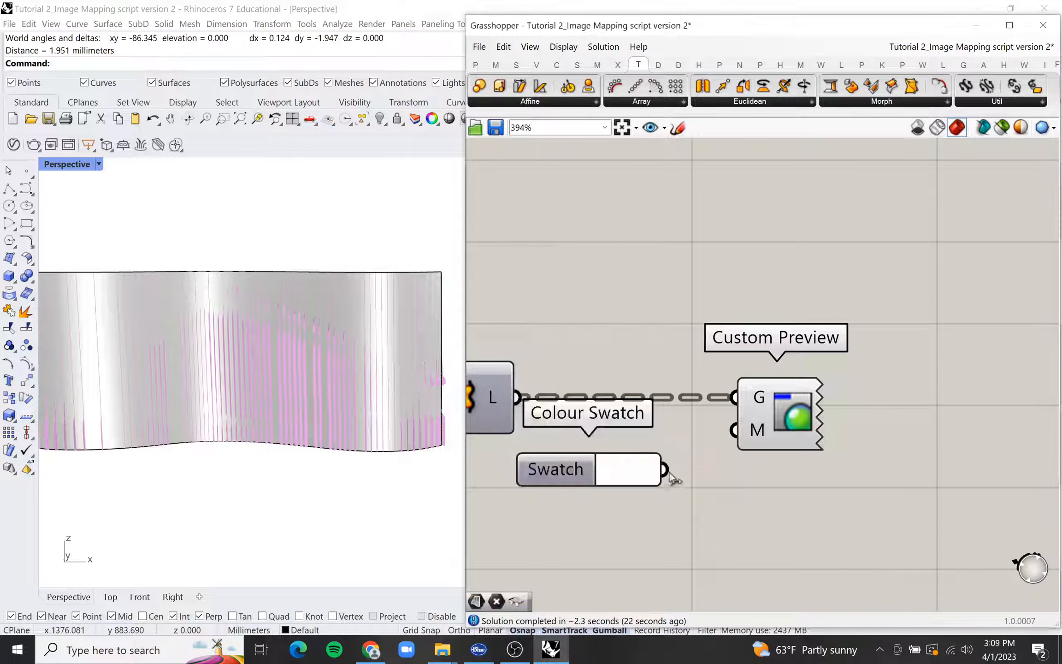
drag(727, 450, 745, 431)
Step: Set the lower script's Colour Swatch to red
right_drag(293, 326, 561, 433)
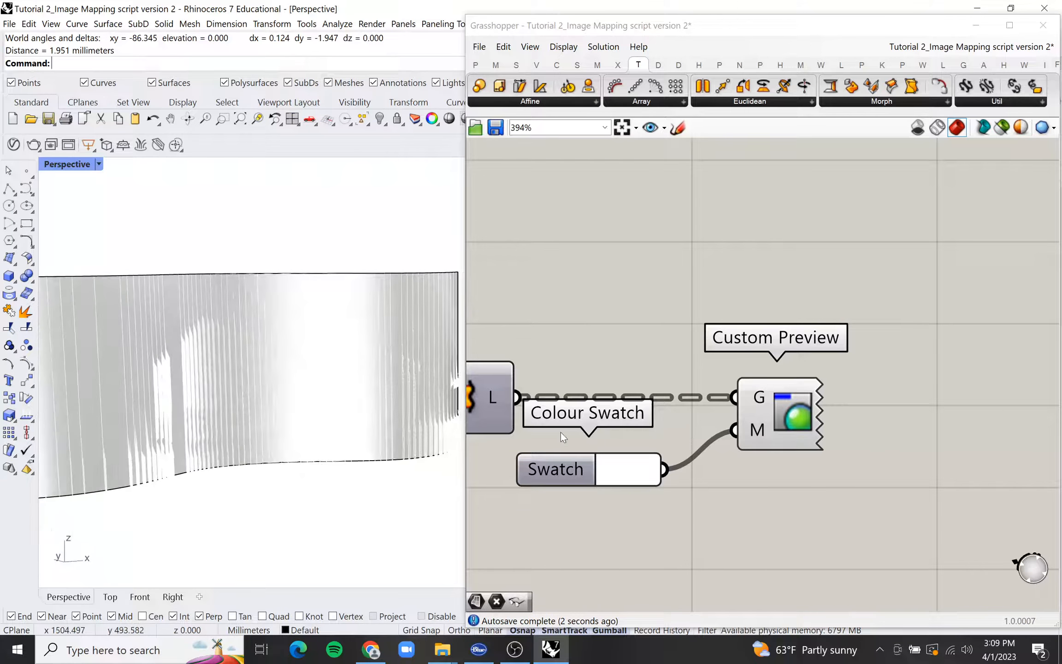
click(622, 480)
click(635, 437)
click(641, 277)
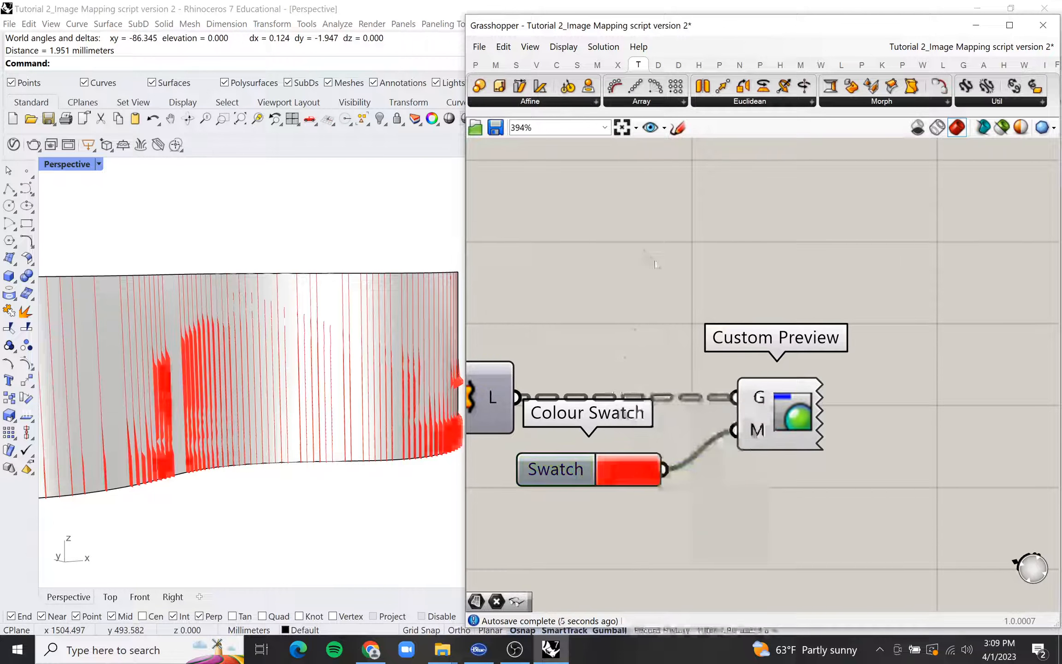
Step: Examine the coloured fins on the curved surface from several angles and review the upper and lower scripts as a whole
scroll(631, 294, down, 2)
right_drag(318, 385, 286, 385)
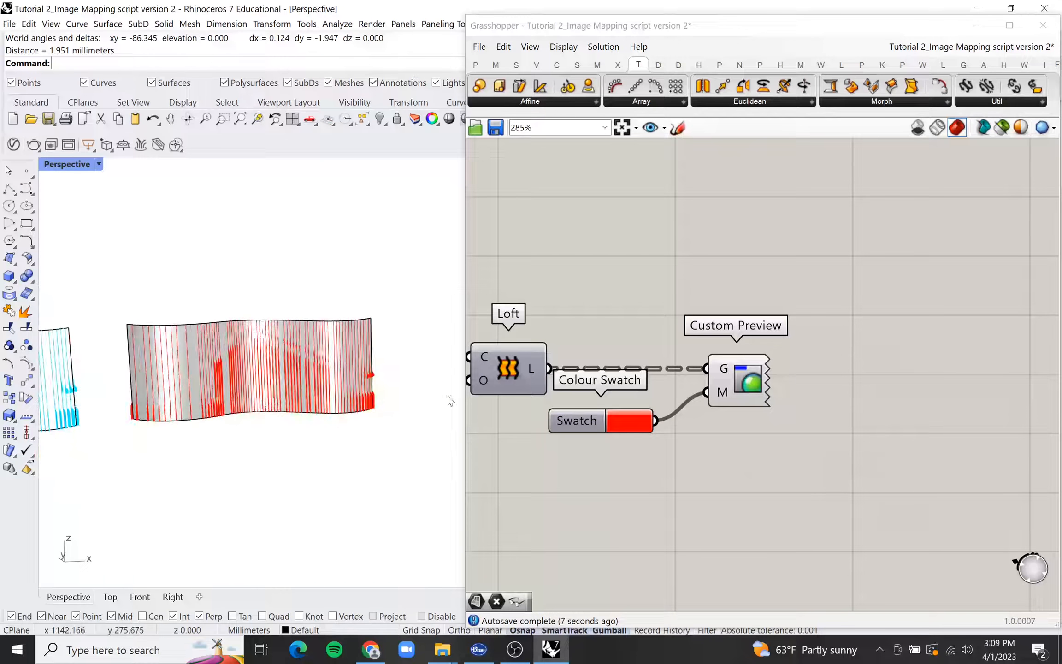
scroll(850, 372, down, 5)
scroll(832, 387, down, 5)
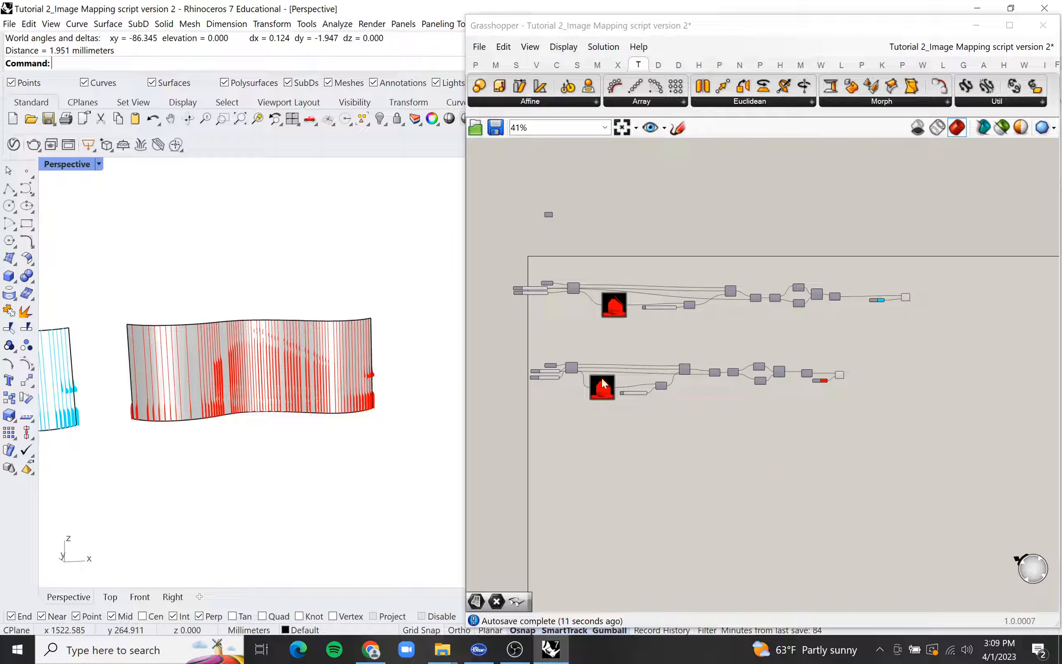
right_drag(601, 437, 664, 422)
scroll(693, 364, up, 4)
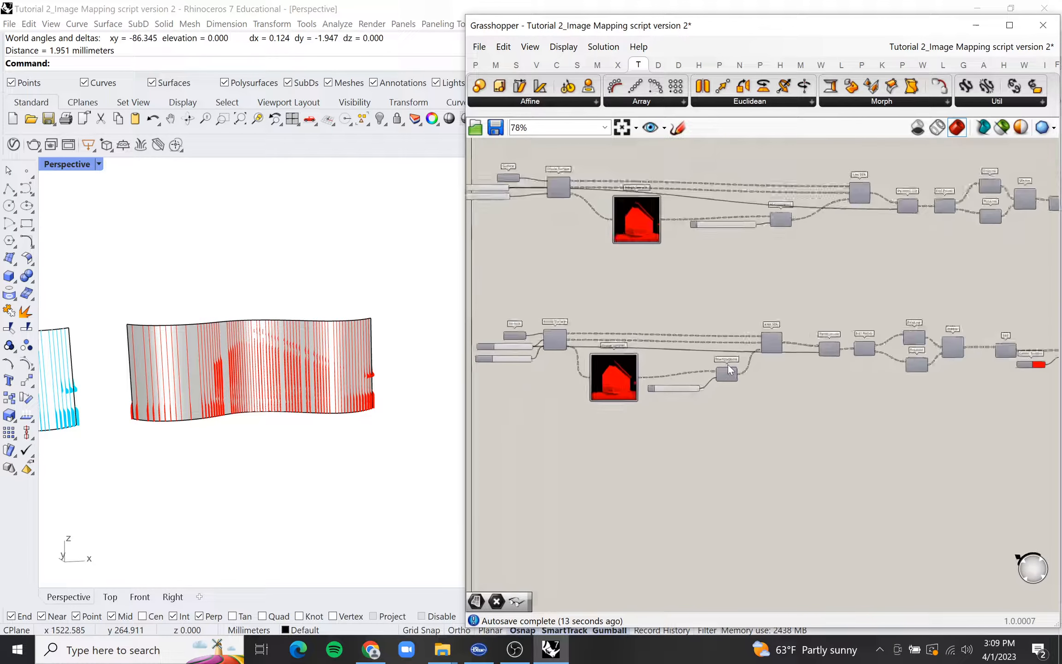
scroll(691, 382, down, 1)
right_drag(185, 405, 222, 364)
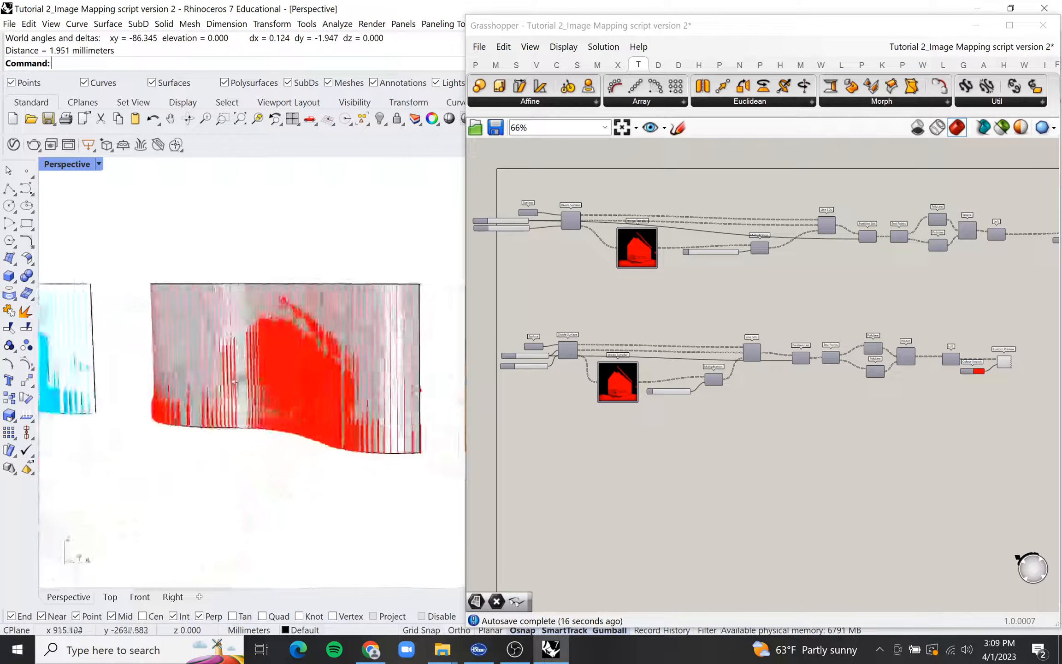